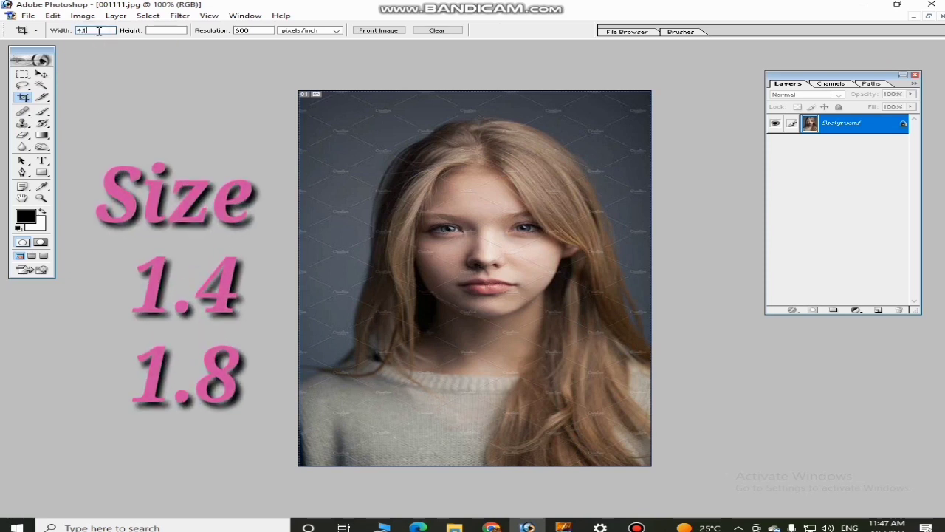
Set the crop height to 1.8 in and the resolution to 600 pixels/inch
{"action": "left_click", "coordinate": [159, 30]}
{"action": "type", "text": "60"}
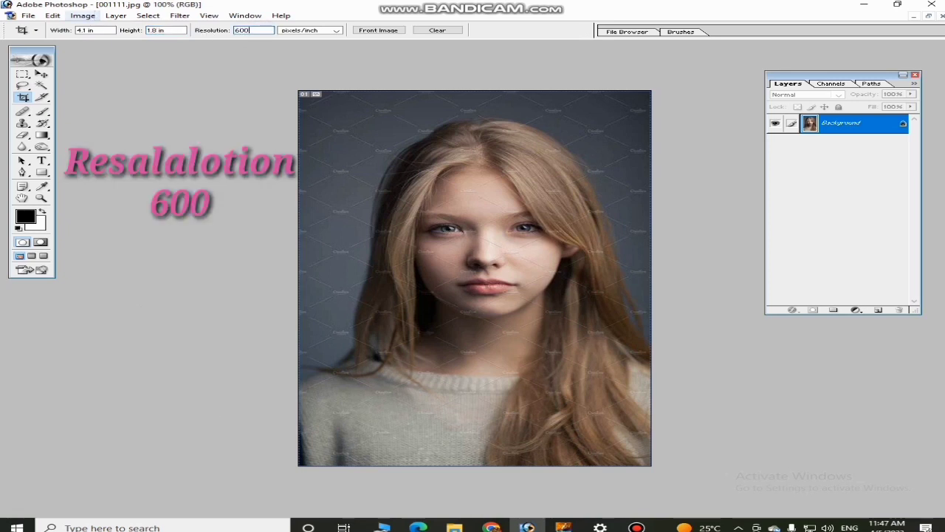
{"action": "left_click_drag", "start_coordinate": [439, 198], "coordinate": [651, 200]}
{"action": "right_click", "coordinate": [505, 151]}
{"action": "left_click", "coordinate": [539, 169]}
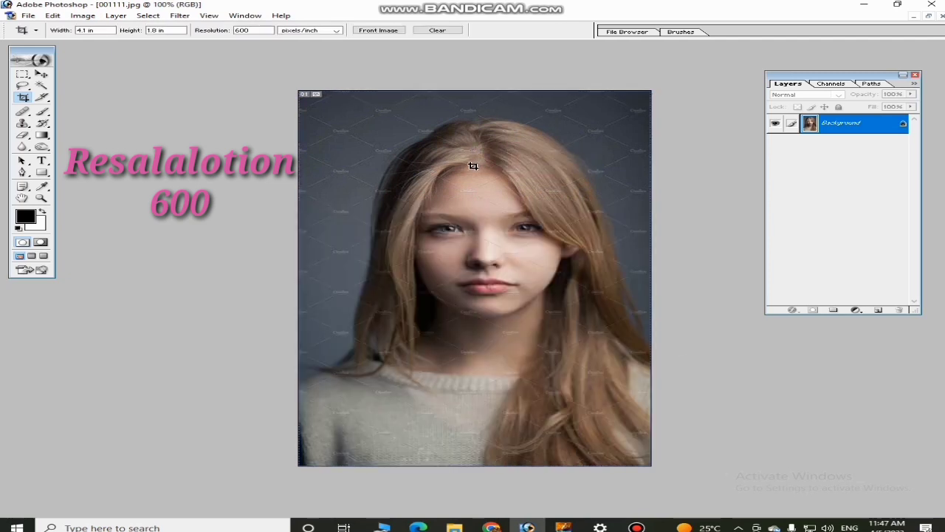
Set the crop width to 1.4 in and crop the portrait across its full width, starting from the top edge
{"action": "left_click", "coordinate": [81, 30]}
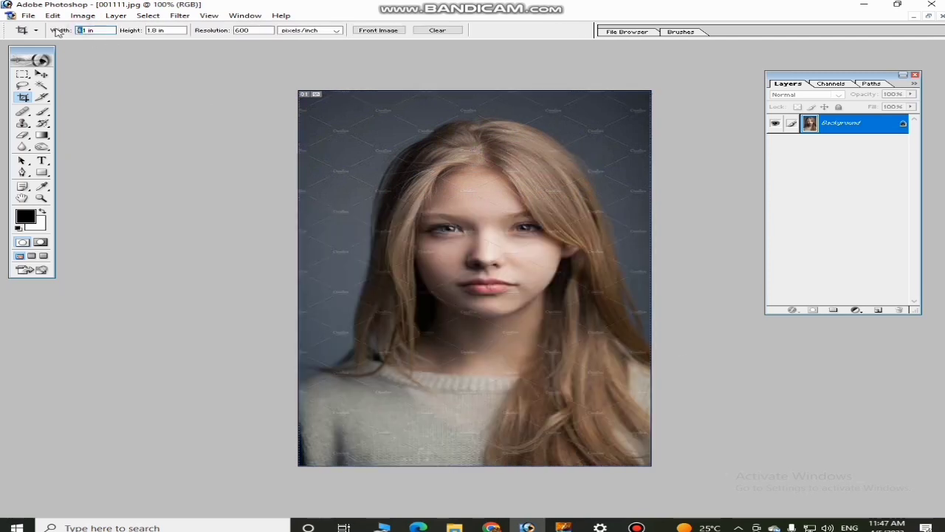
{"action": "double_click", "coordinate": [106, 29]}
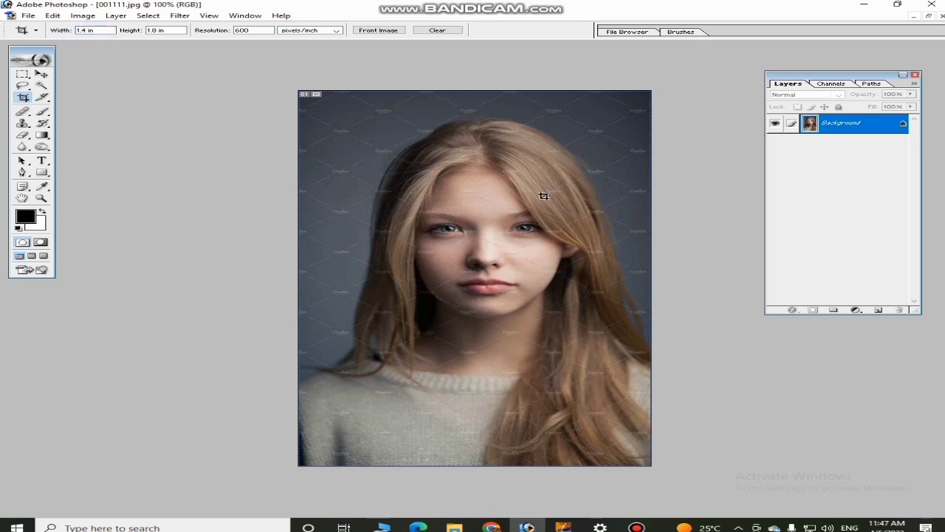
{"action": "left_click_drag", "start_coordinate": [747, 418], "coordinate": [747, 418]}
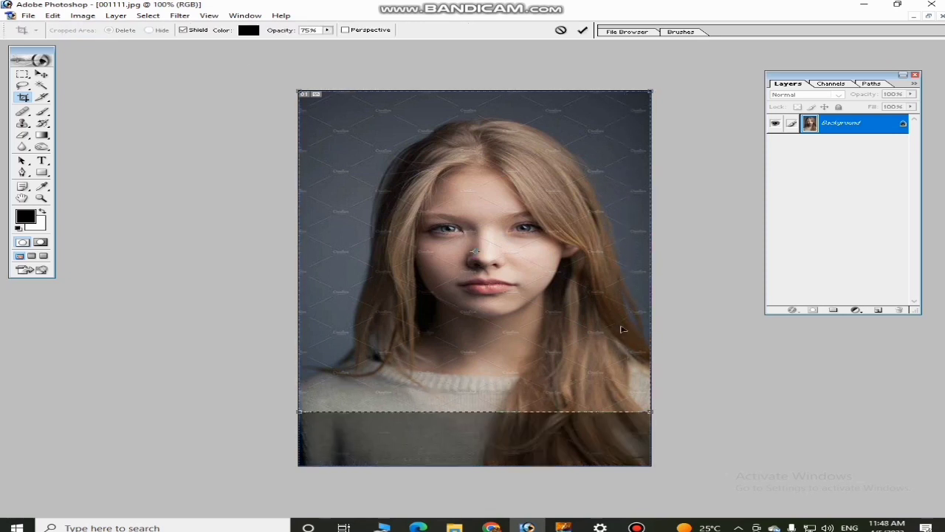
{"action": "left_click_drag", "start_coordinate": [601, 313], "coordinate": [602, 317]}
{"action": "key", "text": "Return"}
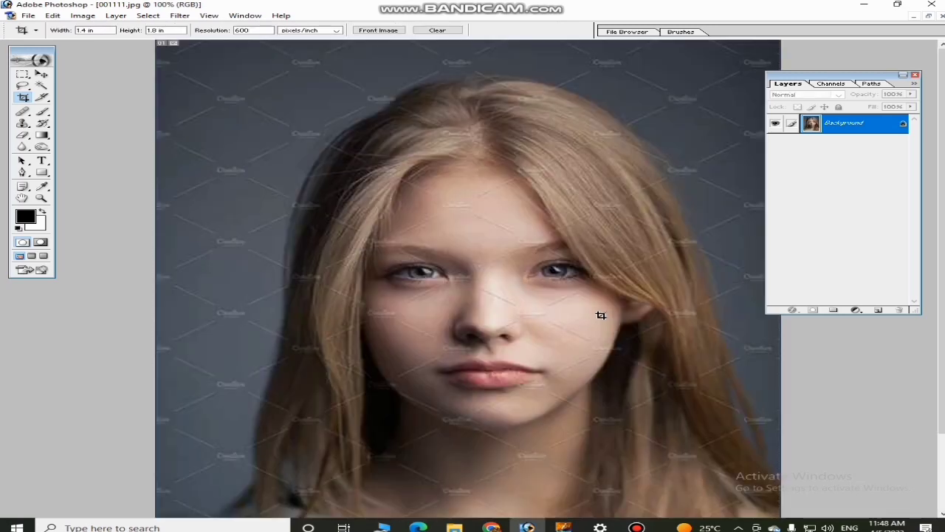
{"action": "key", "text": "ctrl+0"}
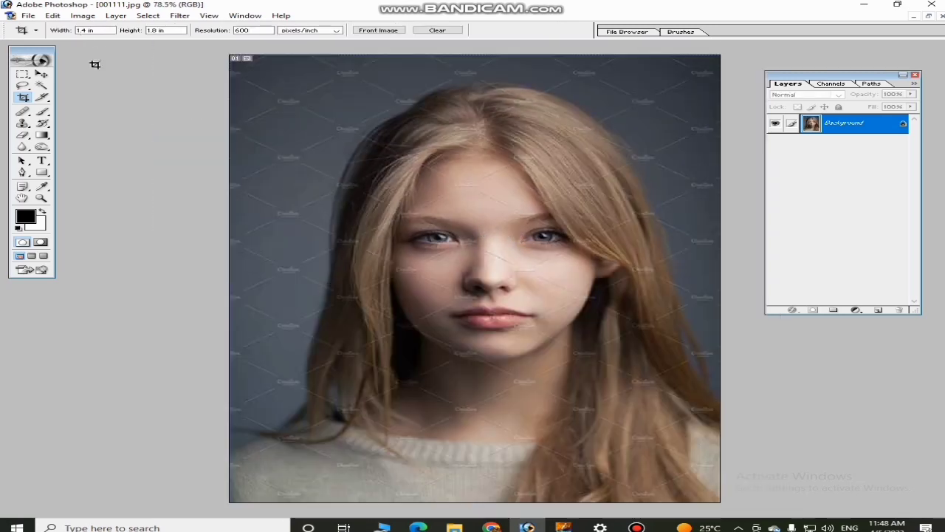
Adjust the photo with Brightness/Contrast, setting brightness to +17 and contrast to about +5
{"action": "left_click", "coordinate": [83, 15]}
{"action": "mouse_move", "coordinate": [125, 42]}
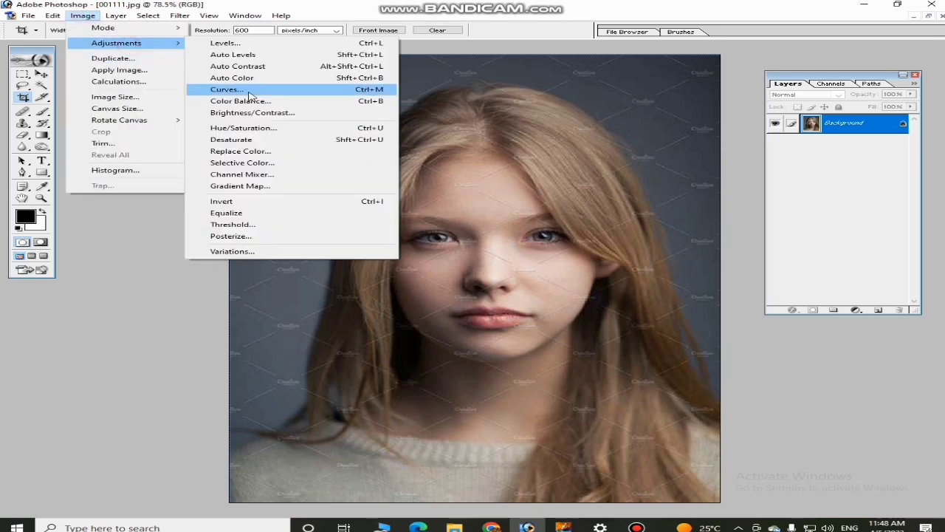
{"action": "left_click", "coordinate": [251, 112]}
{"action": "left_click_drag", "start_coordinate": [461, 192], "coordinate": [751, 191]}
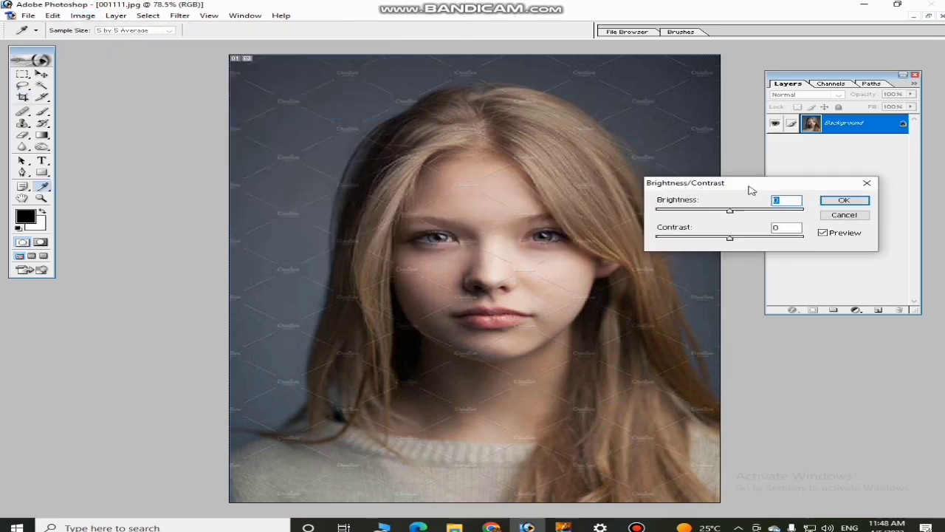
{"action": "left_click", "coordinate": [744, 210]}
{"action": "left_click_drag", "start_coordinate": [730, 237], "coordinate": [734, 238]}
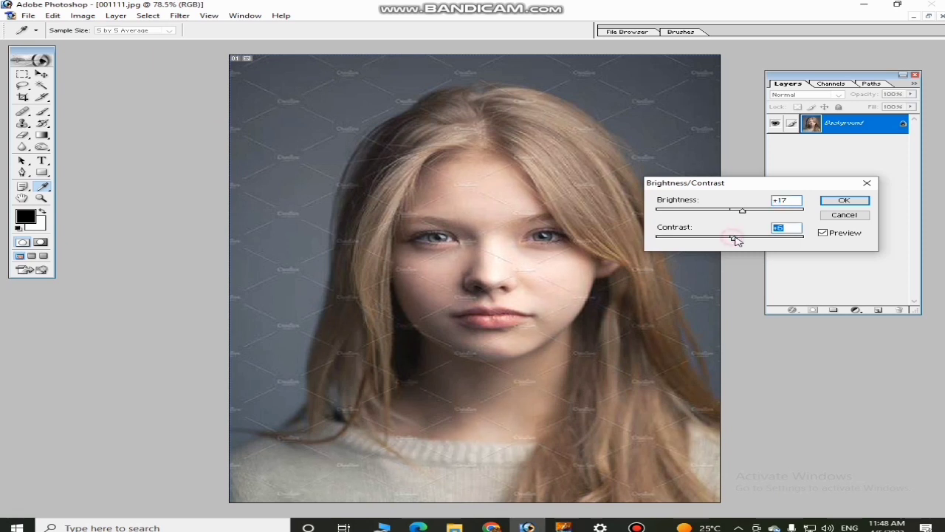
{"action": "key", "text": "Return"}
{"action": "key", "text": "c"}
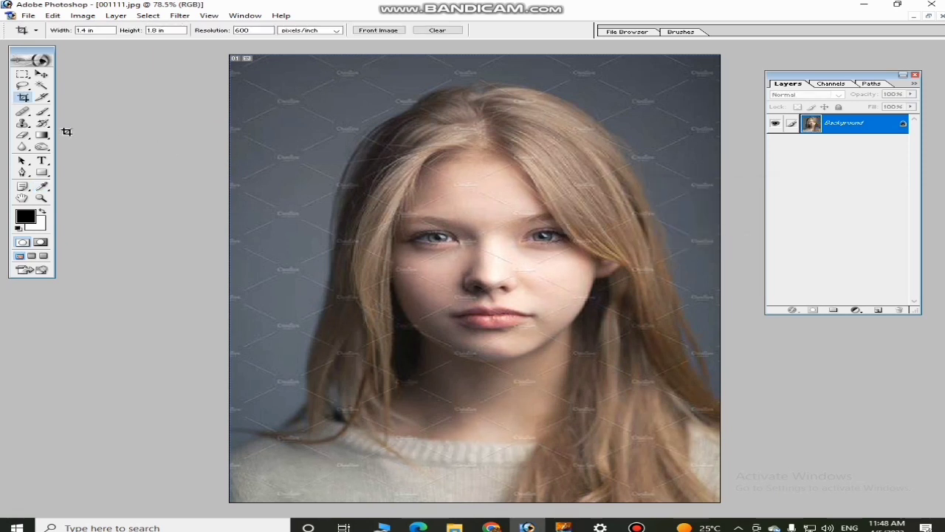
Start a Pen tool path at the photo's left edge, following the shoulder and the left side of the hair upward
{"action": "left_click", "coordinate": [22, 172]}
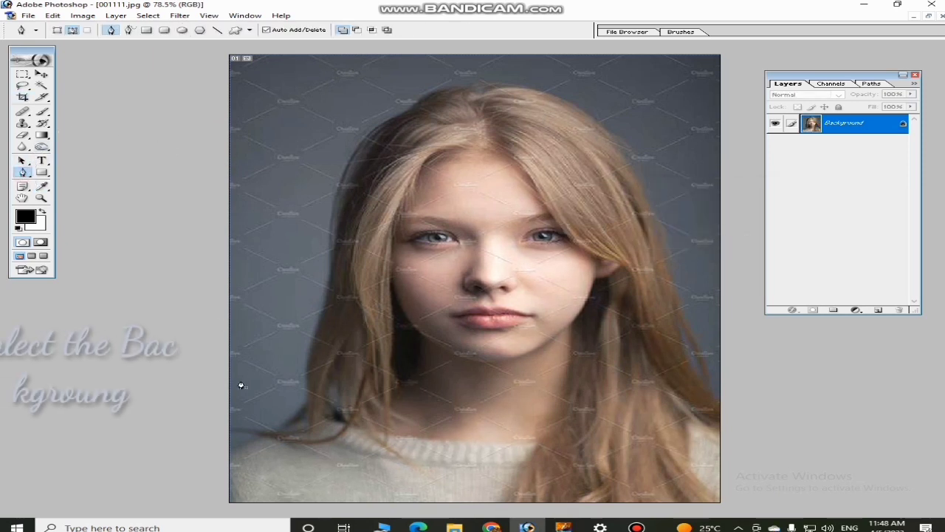
{"action": "left_click", "coordinate": [231, 452]}
{"action": "left_click_drag", "start_coordinate": [265, 437], "coordinate": [276, 431]}
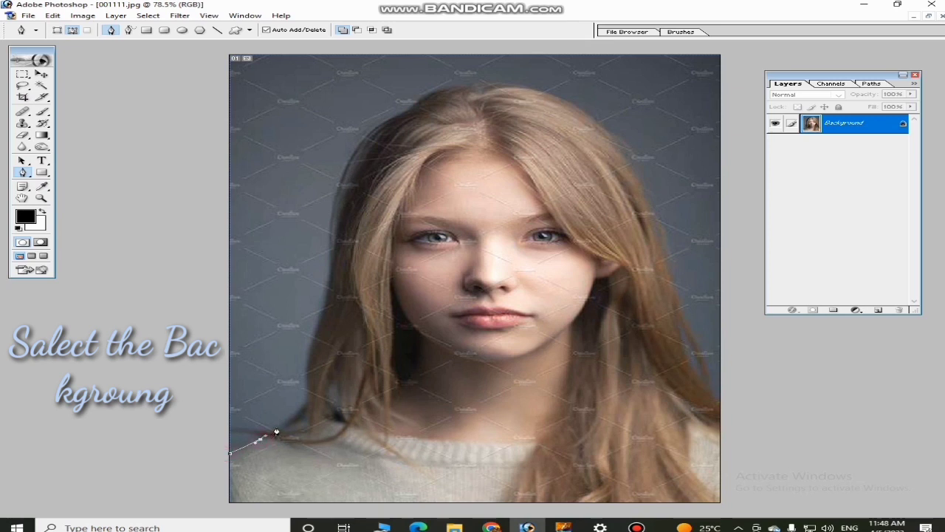
{"action": "left_click", "coordinate": [308, 356]}
{"action": "left_click_drag", "start_coordinate": [325, 303], "coordinate": [329, 294]}
{"action": "left_click_drag", "start_coordinate": [340, 201], "coordinate": [341, 192]}
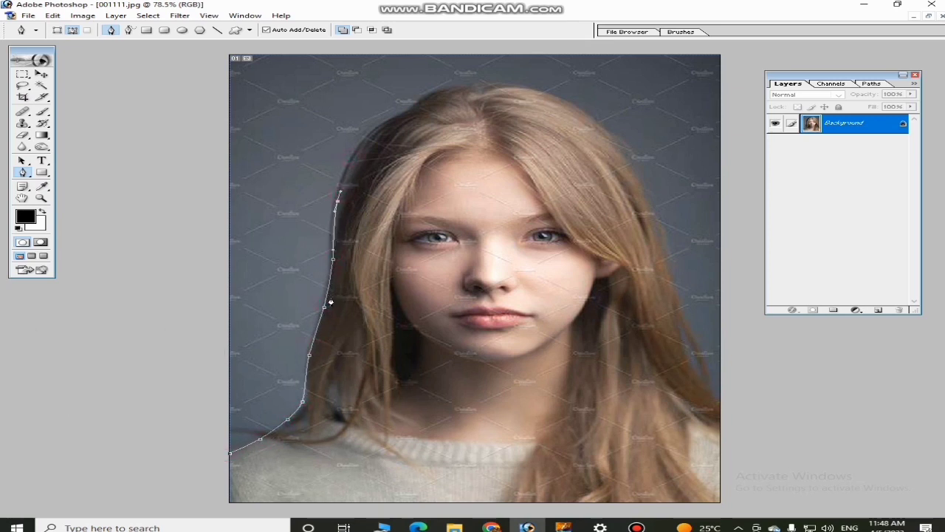
Continue the pen path along the upper left hair and over the crown of the head
{"action": "key", "text": "ctrl+plus"}
{"action": "left_click_drag", "start_coordinate": [378, 151], "coordinate": [377, 310]}
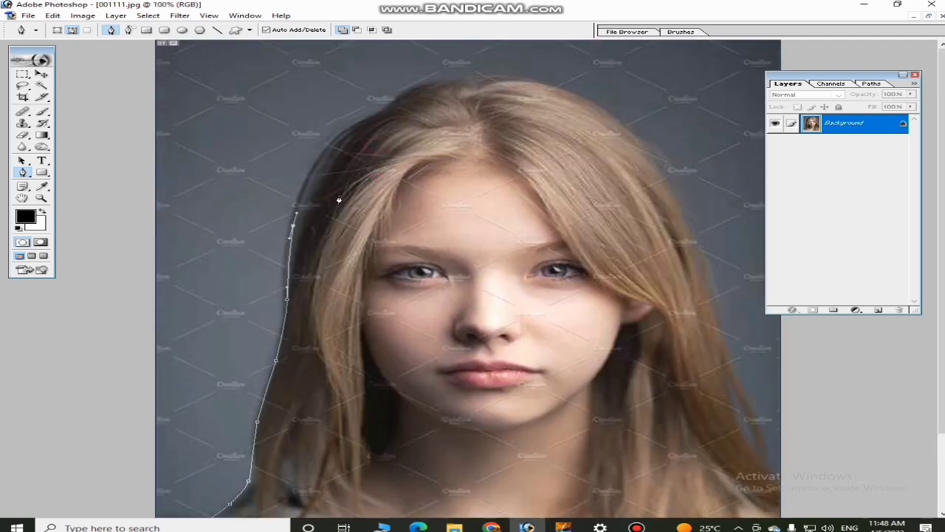
{"action": "left_click", "coordinate": [322, 155]}
{"action": "left_click", "coordinate": [381, 113]}
{"action": "left_click_drag", "start_coordinate": [431, 89], "coordinate": [450, 88]}
{"action": "left_click_drag", "start_coordinate": [592, 101], "coordinate": [623, 127]}
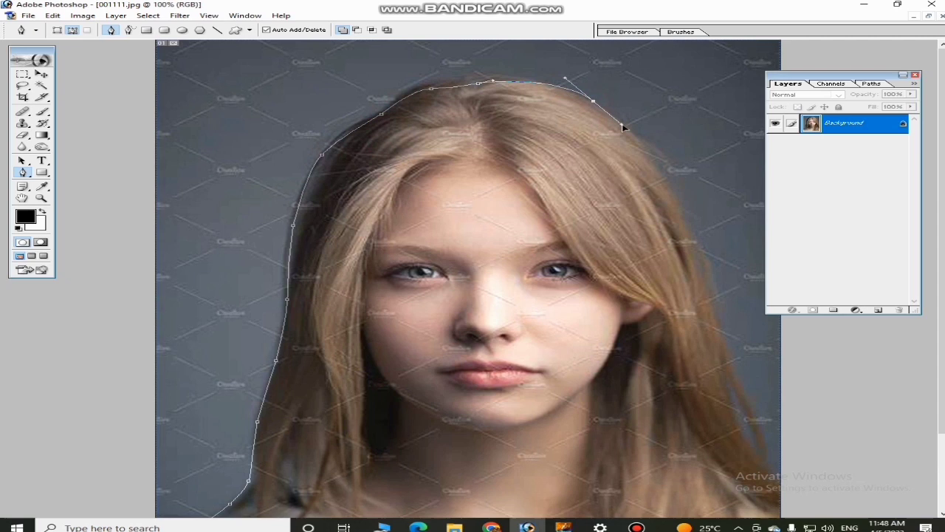
Extend the pen path down the right side of the hair and past the photo's right edge at the shoulder
{"action": "left_click", "coordinate": [657, 172]}
{"action": "left_click", "coordinate": [687, 228]}
{"action": "left_click_drag", "start_coordinate": [709, 307], "coordinate": [715, 330]}
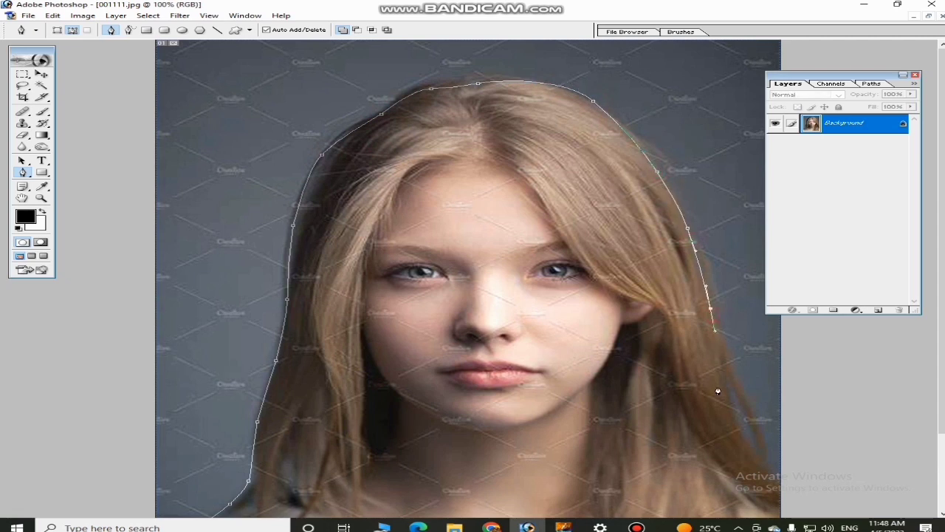
{"action": "left_click_drag", "start_coordinate": [717, 390], "coordinate": [574, 281]}
{"action": "left_click_drag", "start_coordinate": [727, 320], "coordinate": [773, 385]}
{"action": "key", "text": "ctrl+0"}
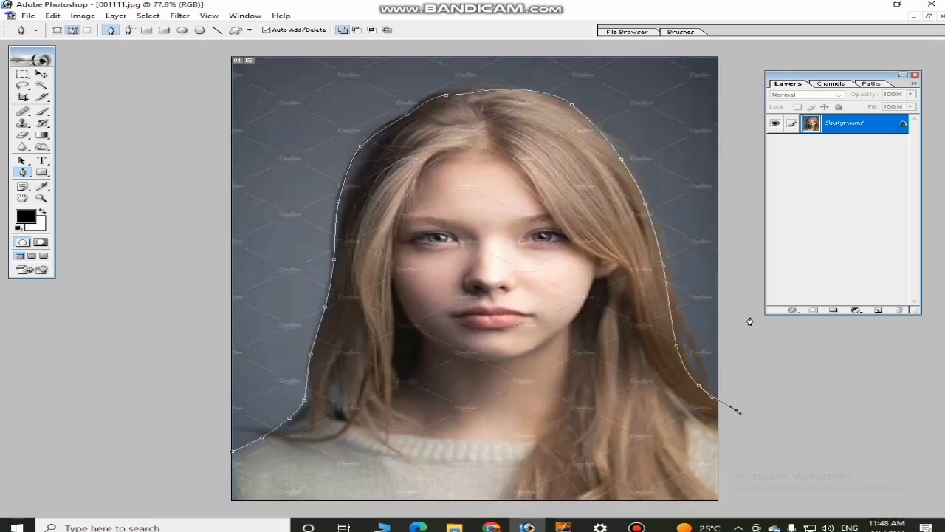
Run the pen path around the outside of the canvas and close it at its starting point
{"action": "left_click", "coordinate": [747, 198]}
{"action": "left_click_drag", "start_coordinate": [733, 57], "coordinate": [684, 48]}
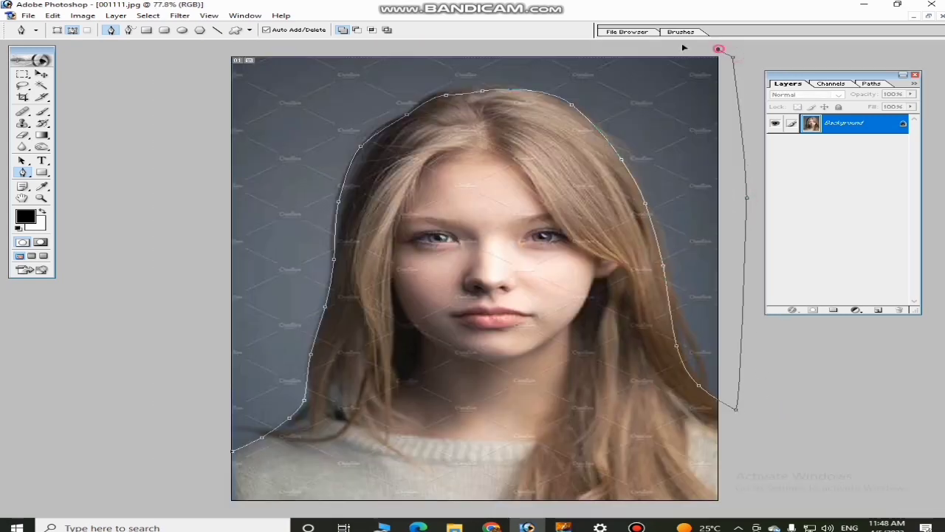
{"action": "left_click", "coordinate": [224, 50]}
{"action": "left_click_drag", "start_coordinate": [157, 349], "coordinate": [160, 415]}
{"action": "left_click", "coordinate": [232, 449]}
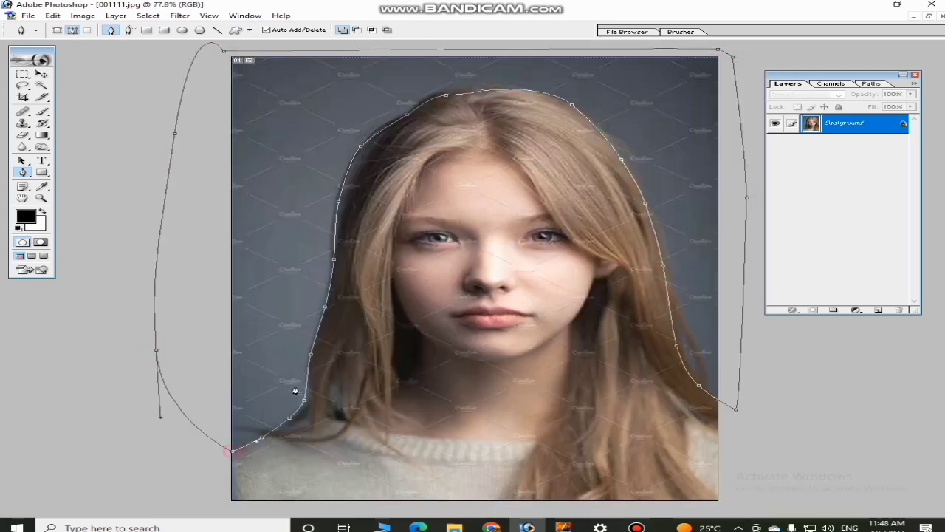
Convert the closed background path into a selection with the default settings
{"action": "right_click", "coordinate": [299, 333]}
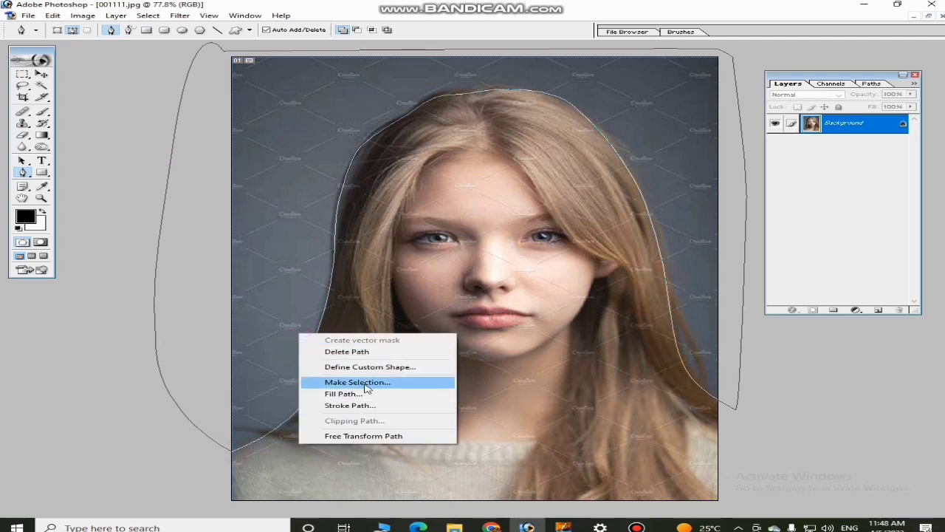
{"action": "left_click", "coordinate": [357, 382]}
{"action": "key", "text": "Return"}
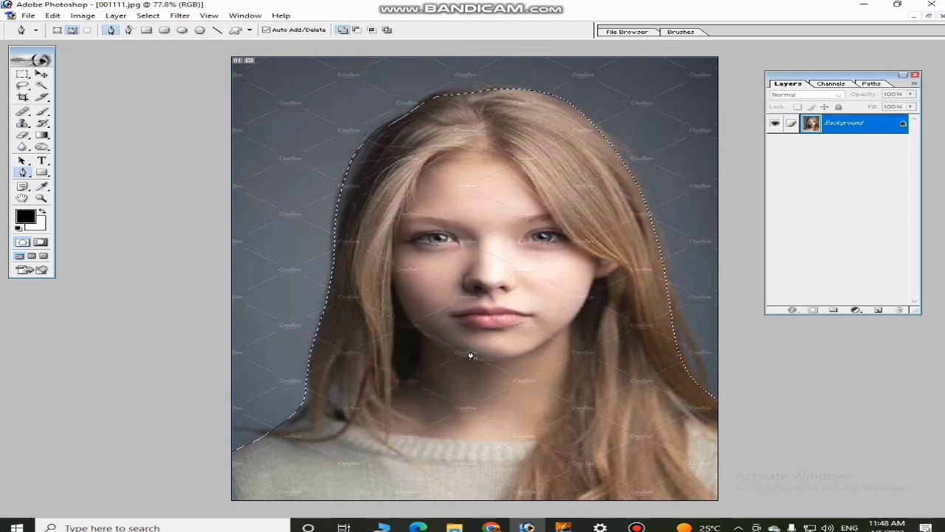
Set the background color to 1dbaee and fill the selected backdrop with it
{"action": "left_click", "coordinate": [38, 226]}
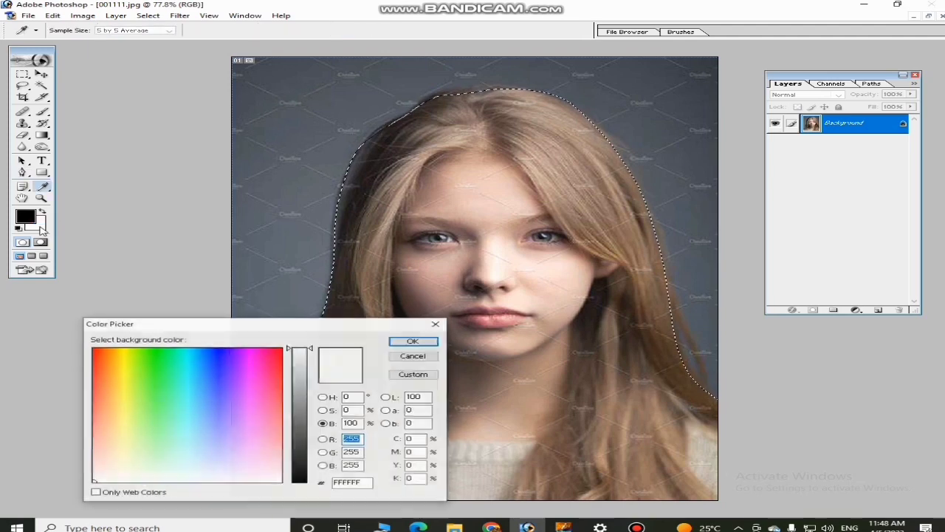
{"action": "left_click", "coordinate": [368, 488]}
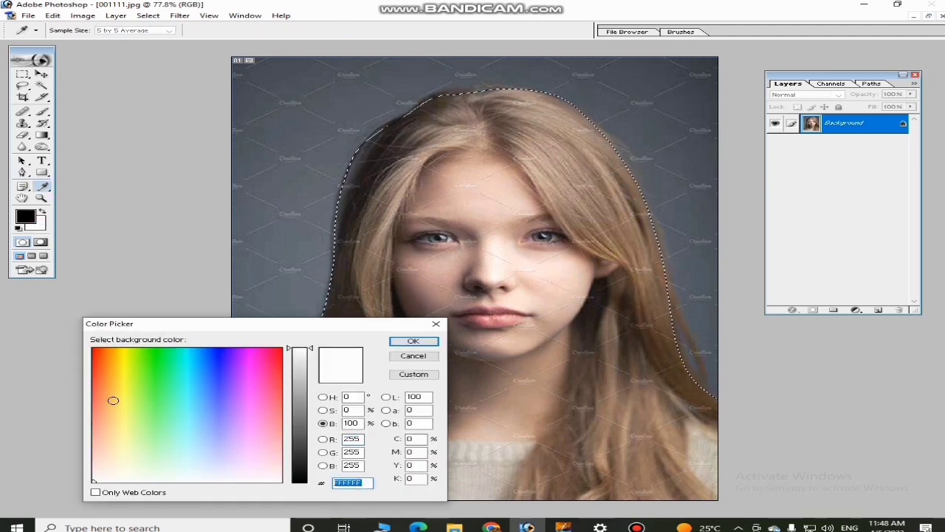
{"action": "type", "text": "1dbaee"}
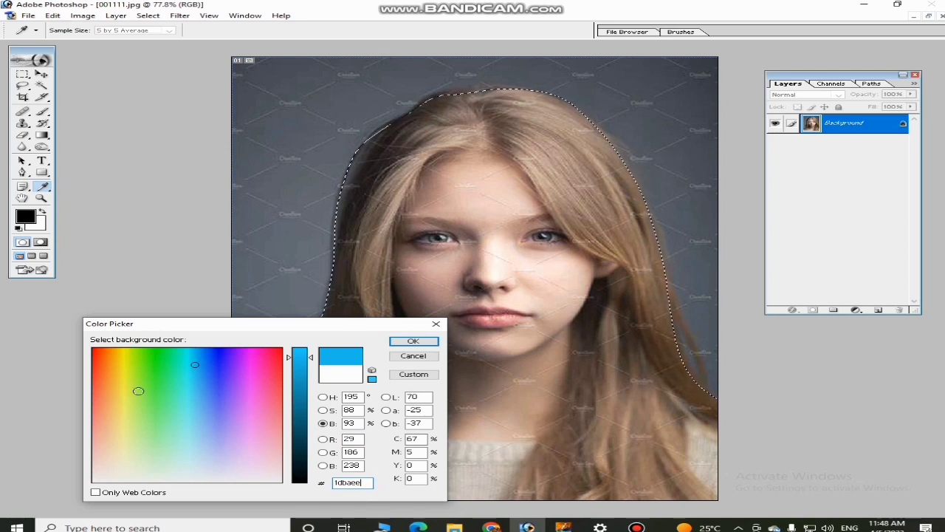
{"action": "key", "text": "Return"}
{"action": "key", "text": "p"}
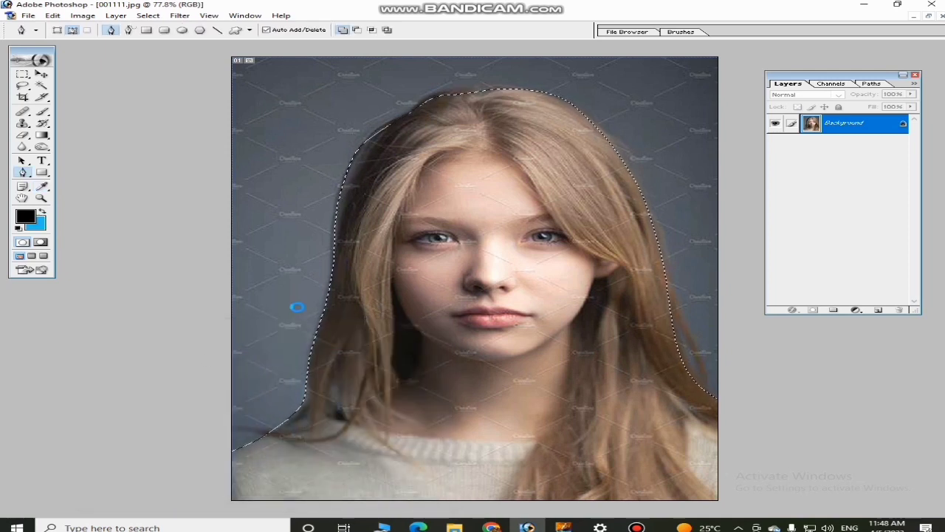
{"action": "key", "text": "ctrl+BackSpace"}
{"action": "key", "text": "w"}
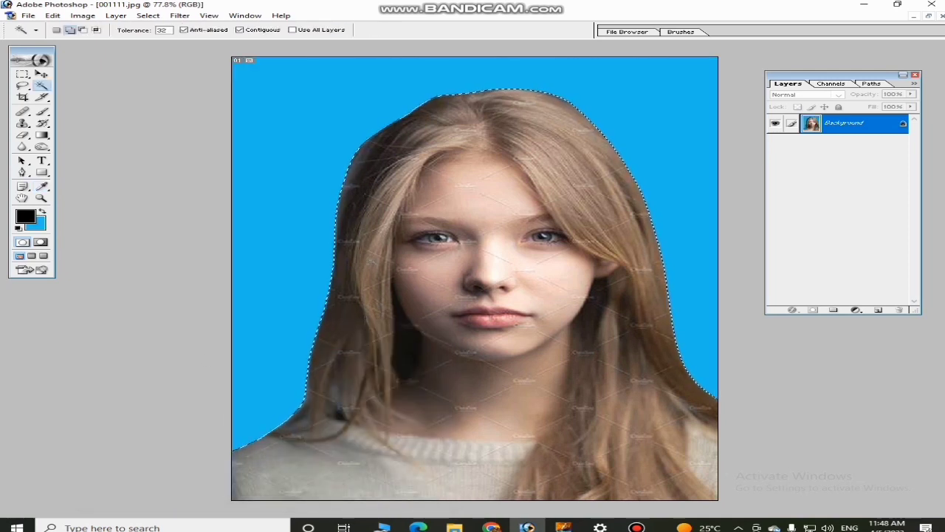
Invert the selection to the subject, and deselect it
{"action": "right_click", "coordinate": [355, 181]}
{"action": "left_click", "coordinate": [441, 268]}
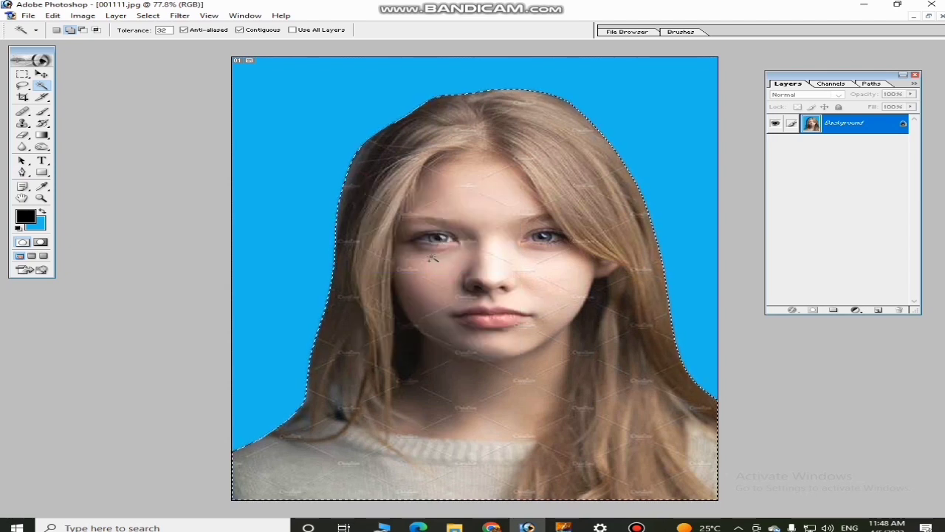
{"action": "right_click", "coordinate": [433, 273]}
{"action": "left_click", "coordinate": [431, 275]}
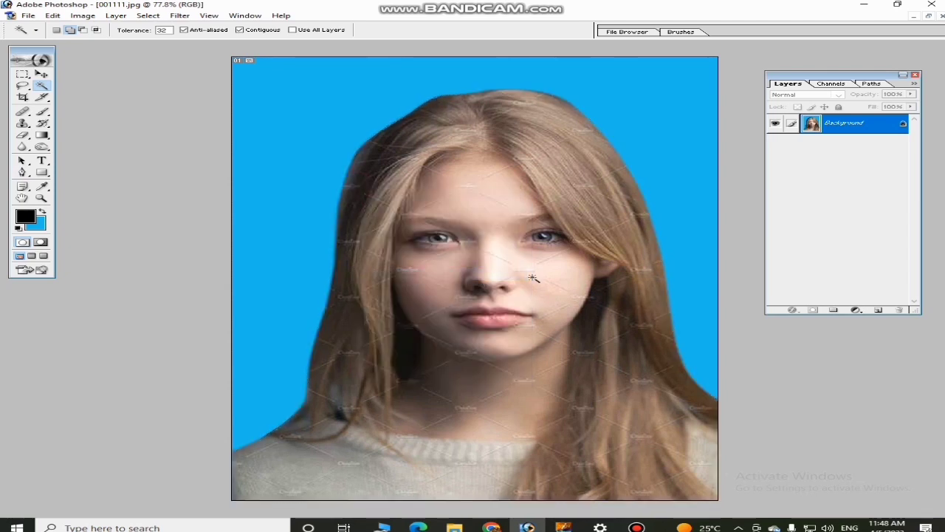
Set up the Clone Stamp tool with an 83 px brush for retouching the face
{"action": "key", "text": "ctrl+plus"}
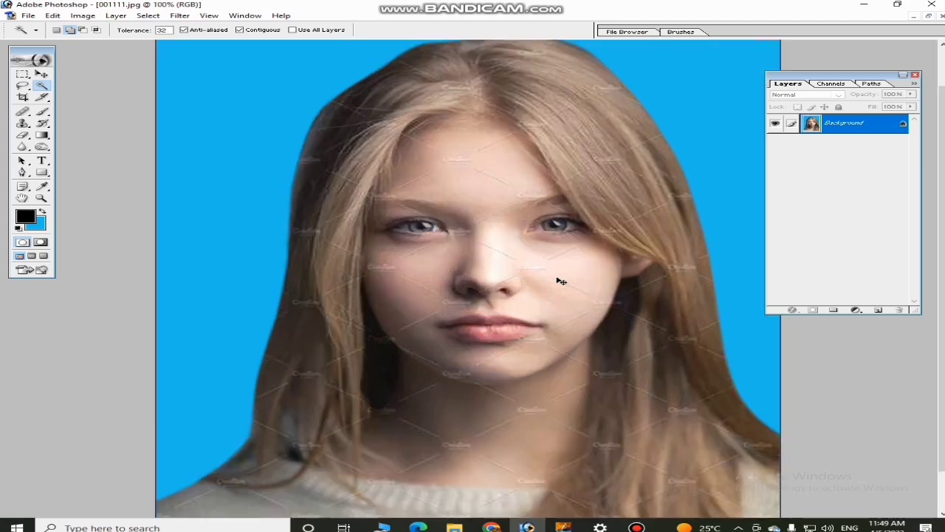
{"action": "key", "text": "ctrl+plus"}
{"action": "left_click_drag", "start_coordinate": [423, 122], "coordinate": [431, 291]}
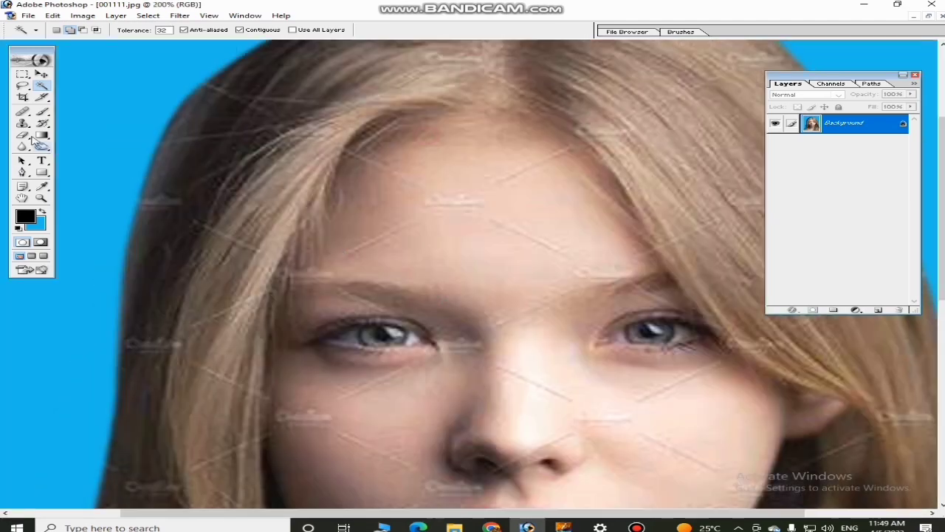
{"action": "left_click", "coordinate": [22, 123]}
{"action": "right_click", "coordinate": [487, 219]}
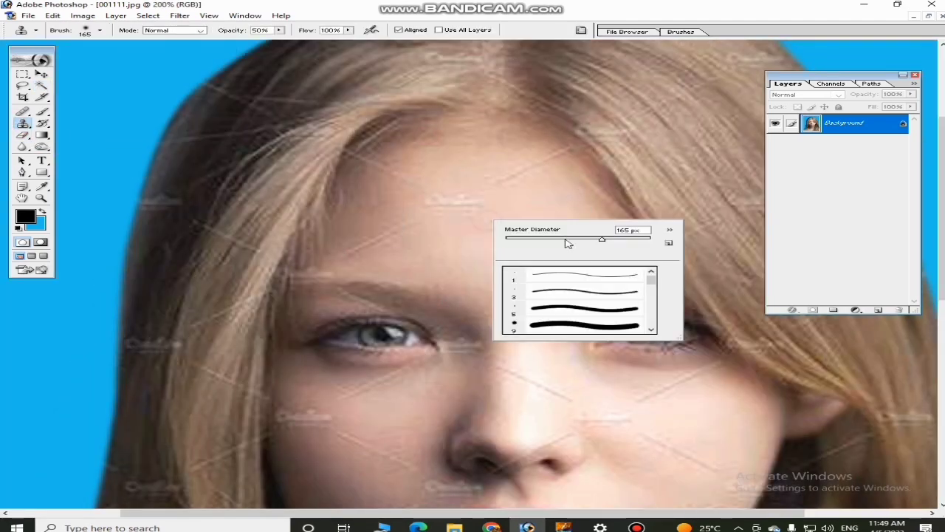
{"action": "left_click", "coordinate": [565, 238]}
{"action": "key", "text": "Return"}
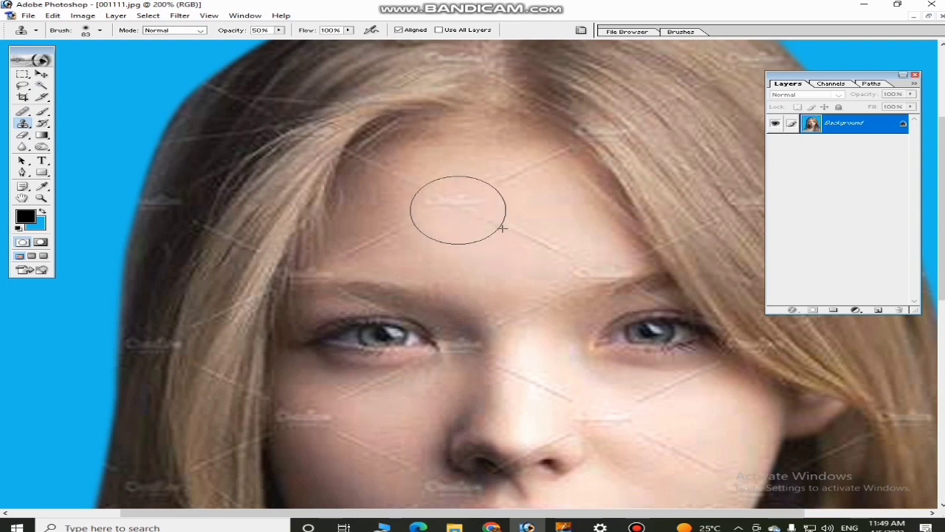
Clone clean skin over the watermark lines and text on the forehead, sampling from nearby areas
{"action": "left_click", "coordinate": [446, 256], "text": "alt"}
{"action": "left_click", "coordinate": [449, 221]}
{"action": "left_click", "coordinate": [451, 226], "text": "alt"}
{"action": "left_click", "coordinate": [528, 231]}
{"action": "left_click", "coordinate": [457, 244], "text": "alt"}
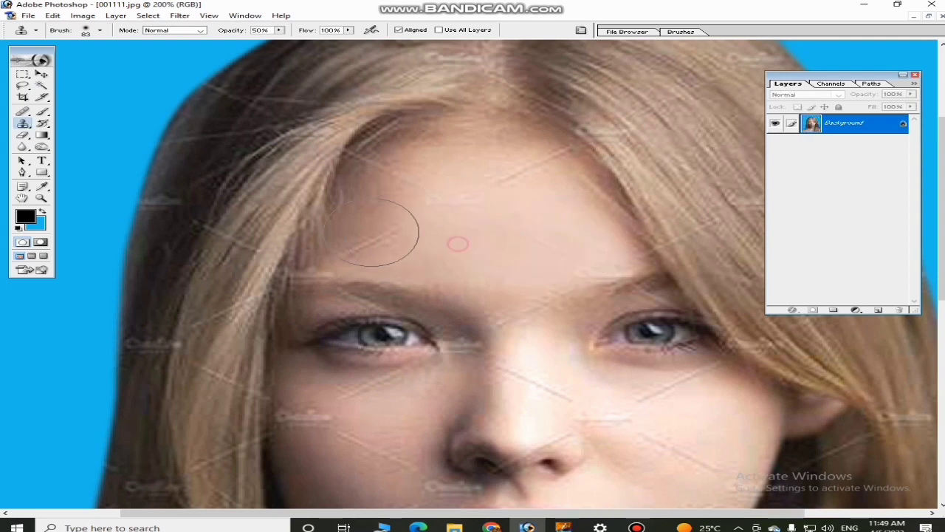
{"action": "left_click", "coordinate": [372, 231]}
{"action": "left_click", "coordinate": [361, 228]}
{"action": "left_click", "coordinate": [463, 234], "text": "alt"}
{"action": "left_click", "coordinate": [519, 182]}
{"action": "left_click", "coordinate": [468, 190], "text": "alt"}
{"action": "left_click", "coordinate": [393, 161]}
{"action": "left_click_drag", "start_coordinate": [461, 304], "coordinate": [488, 86]}
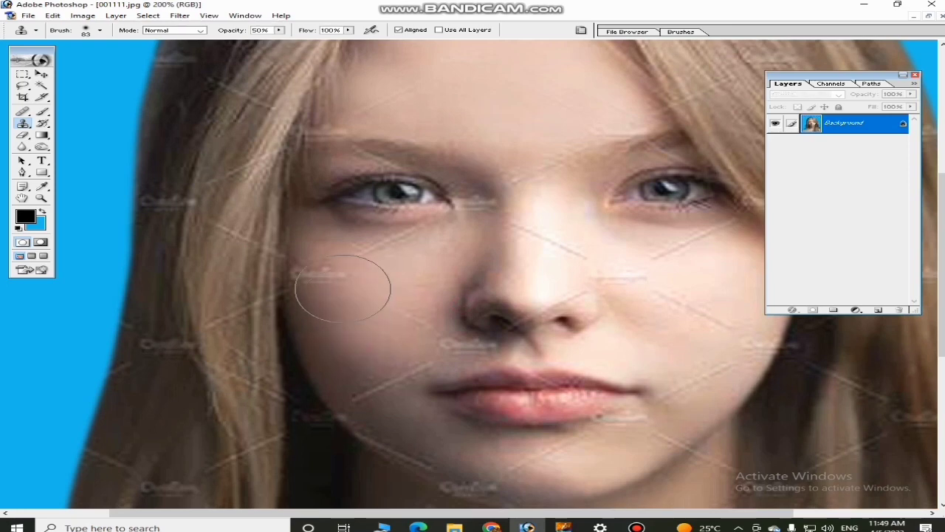
Clone clean skin over the watermark text and lines on both cheeks and beside the nose
{"action": "left_click", "coordinate": [342, 288]}
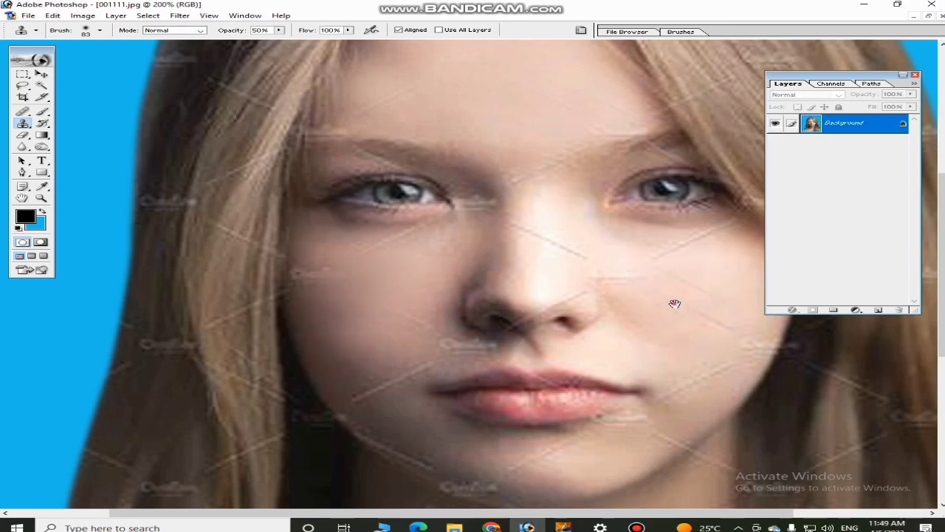
{"action": "left_click_drag", "start_coordinate": [674, 303], "coordinate": [564, 263]}
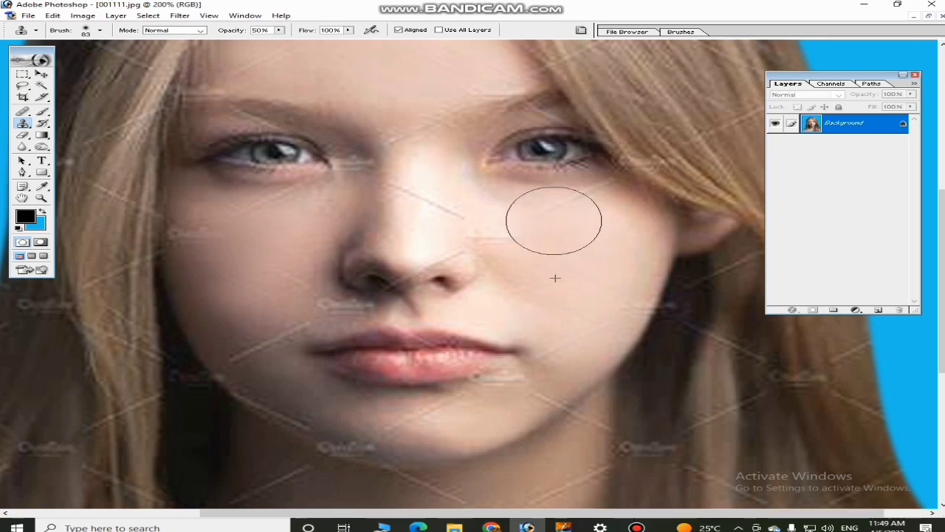
{"action": "left_click_drag", "start_coordinate": [553, 221], "coordinate": [536, 218]}
{"action": "left_click", "coordinate": [570, 257], "text": "alt"}
{"action": "left_click", "coordinate": [496, 231]}
{"action": "left_click_drag", "start_coordinate": [521, 339], "coordinate": [589, 285]}
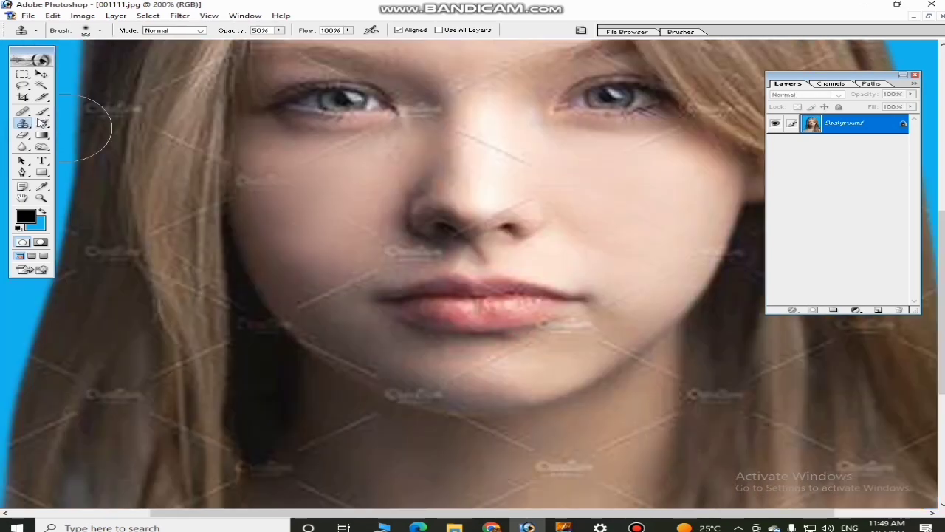
Set the foreground color to a bright red for tinting the lips
{"action": "left_click", "coordinate": [25, 215]}
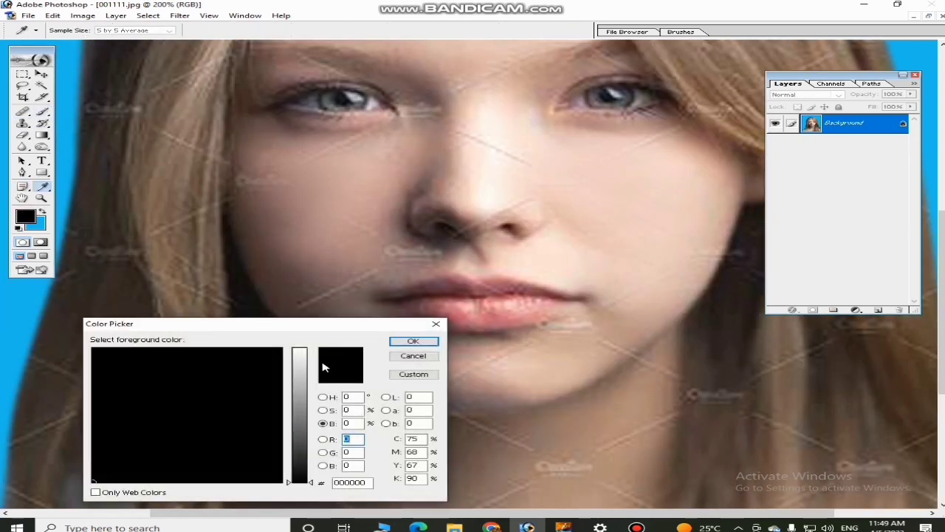
{"action": "left_click_drag", "start_coordinate": [299, 362], "coordinate": [300, 332]}
{"action": "left_click", "coordinate": [281, 361]}
{"action": "left_click", "coordinate": [414, 341]}
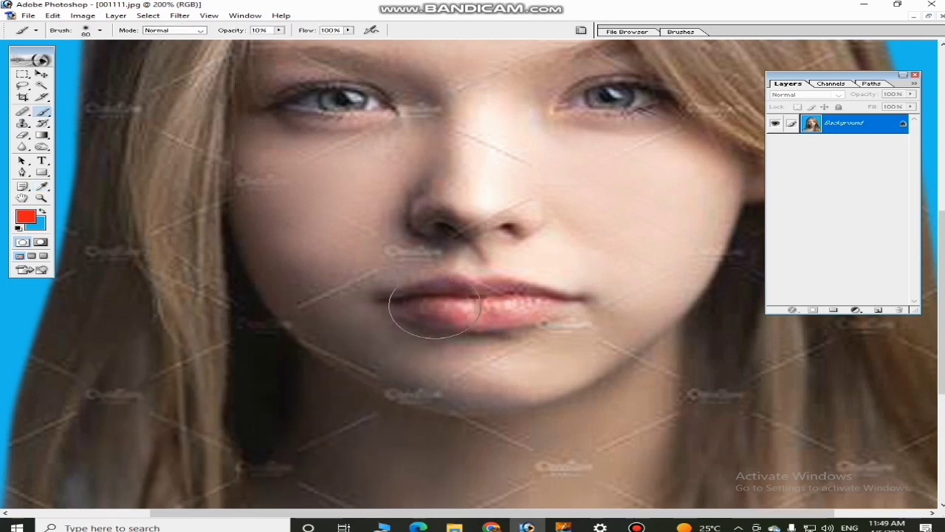
Tint the lips red with a 40 px brush at 10% opacity
{"action": "key", "text": "["}
{"action": "key", "text": "["}
{"action": "key", "text": "["}
{"action": "key", "text": "["}
{"action": "left_click_drag", "start_coordinate": [439, 306], "coordinate": [519, 309]}
{"action": "key", "text": "ctrl+0"}
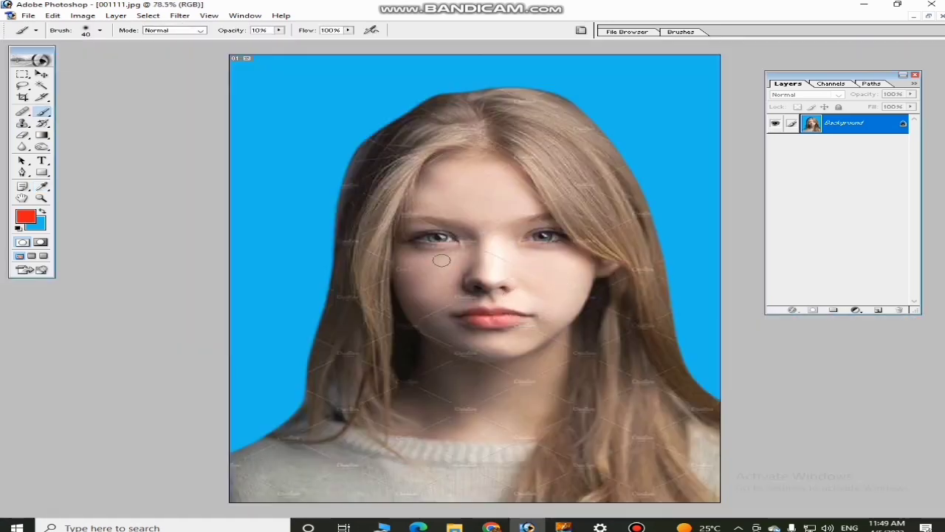
Create a new white RGB document from the A4 preset, raising the resolution above the preset's 300 pixels/inch
{"action": "left_click", "coordinate": [27, 15]}
{"action": "left_click", "coordinate": [45, 25]}
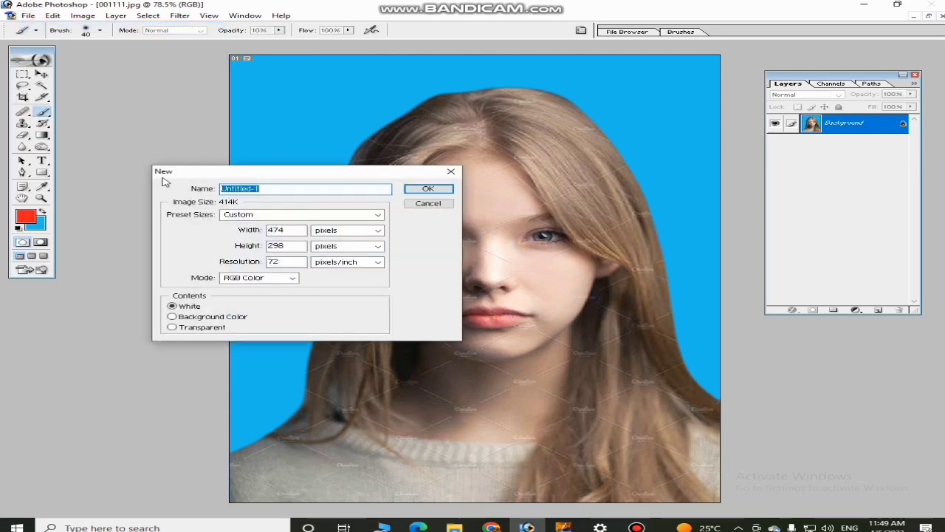
{"action": "left_click", "coordinate": [269, 214]}
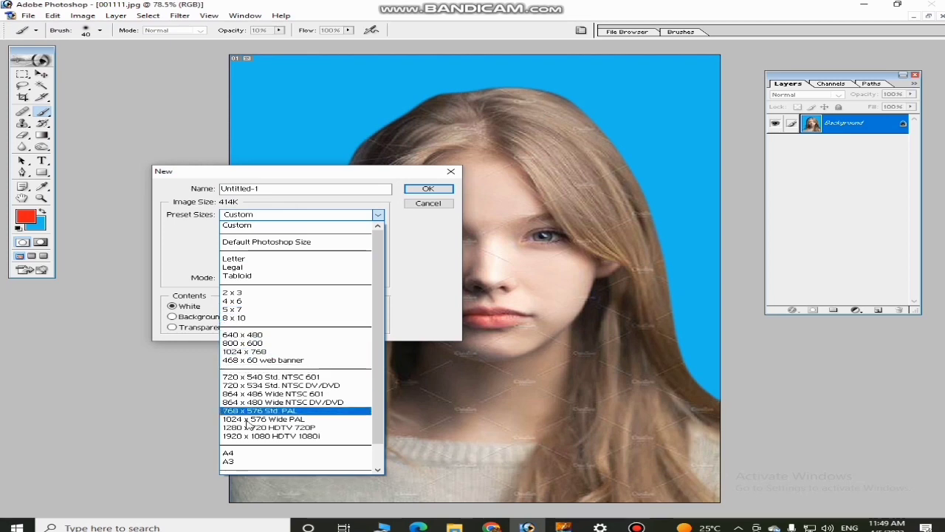
{"action": "left_click", "coordinate": [238, 453]}
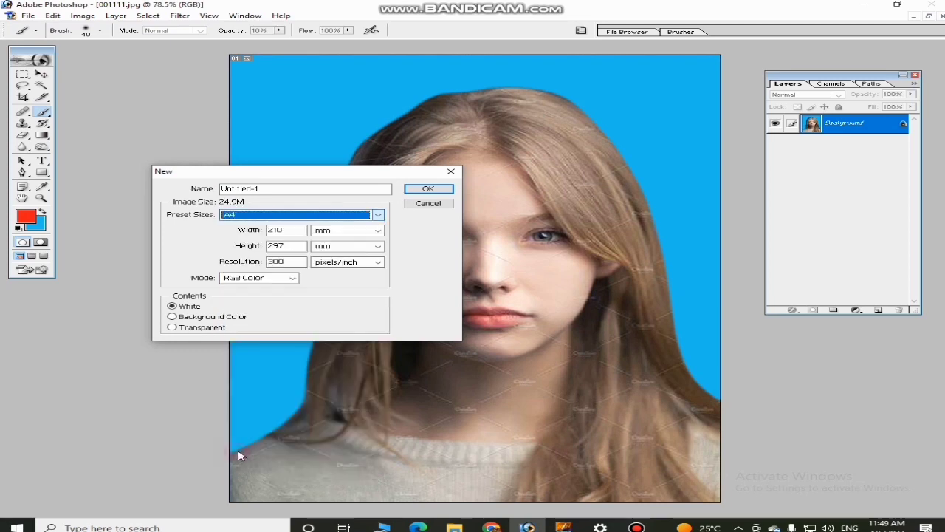
{"action": "double_click", "coordinate": [300, 262]}
{"action": "type", "text": "6"}
{"action": "key", "text": "Return"}
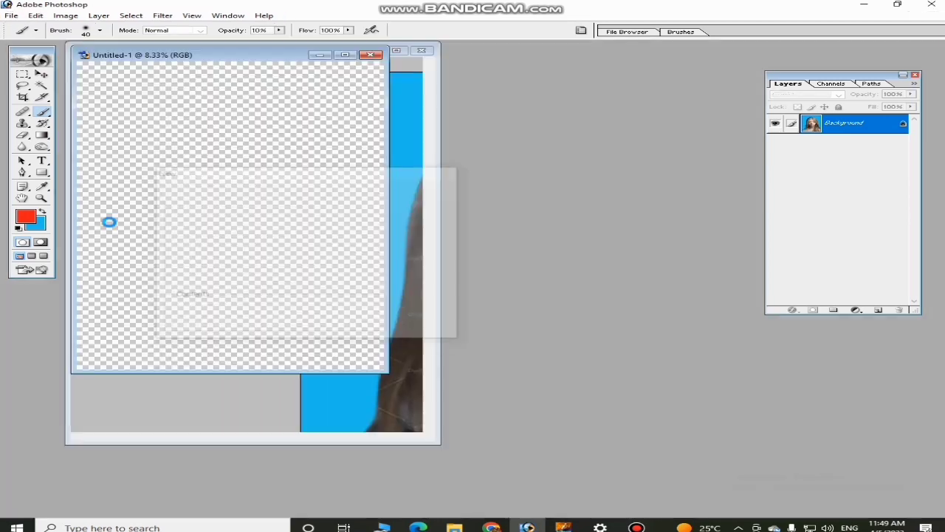
Copy the retouched portrait into the blank A4 document and place it in the page's upper-right corner
{"action": "left_click_drag", "start_coordinate": [241, 53], "coordinate": [672, 110]}
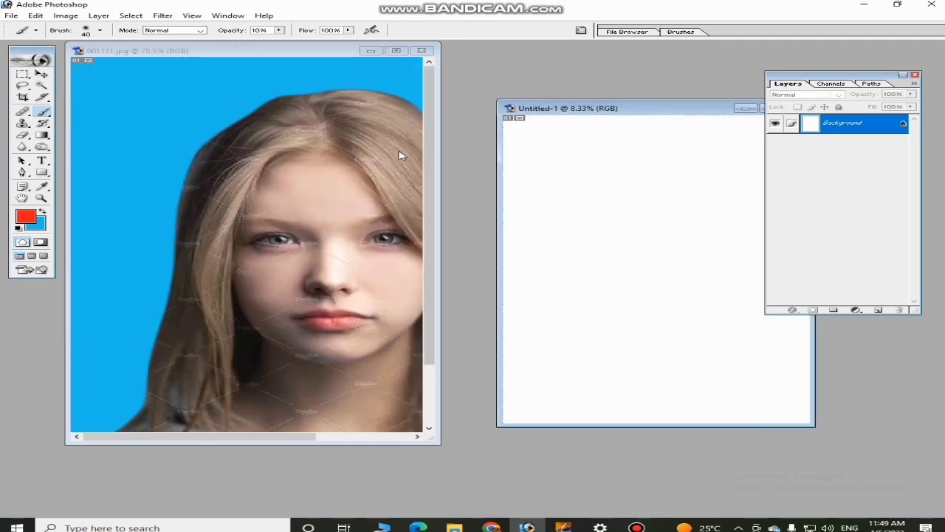
{"action": "key", "text": "v"}
{"action": "left_click_drag", "start_coordinate": [385, 166], "coordinate": [561, 167]}
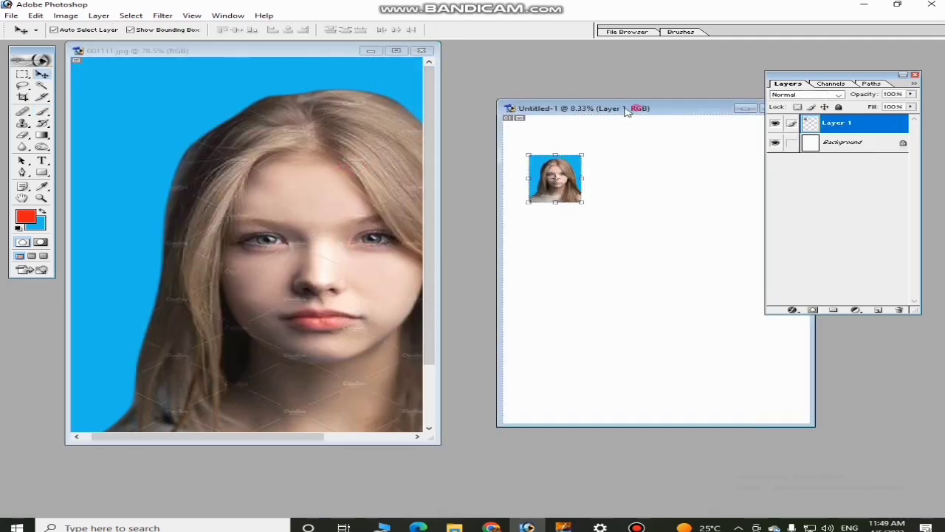
{"action": "left_click_drag", "start_coordinate": [633, 106], "coordinate": [407, 94]}
{"action": "left_click_drag", "start_coordinate": [344, 163], "coordinate": [565, 129]}
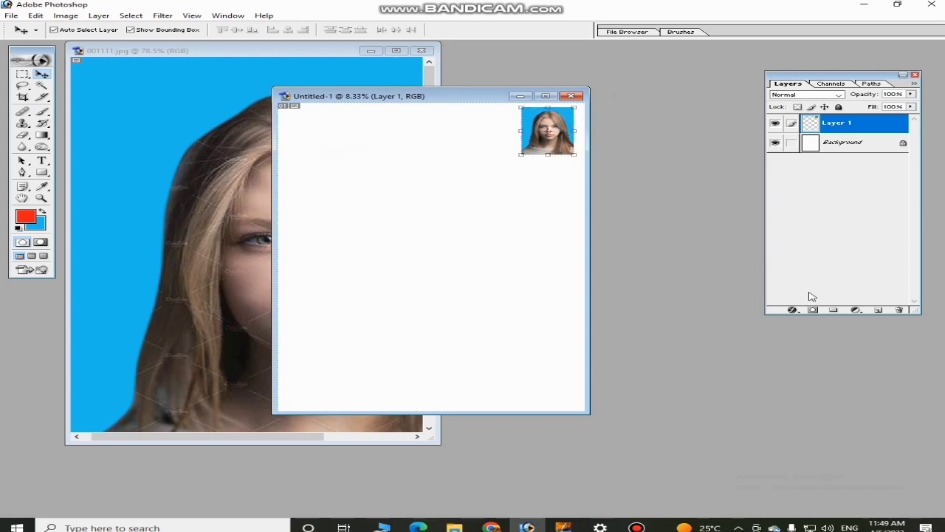
Add a 5 px black outside stroke to the portrait layer on the A4 page
{"action": "left_click", "coordinate": [789, 311]}
{"action": "left_click", "coordinate": [828, 441]}
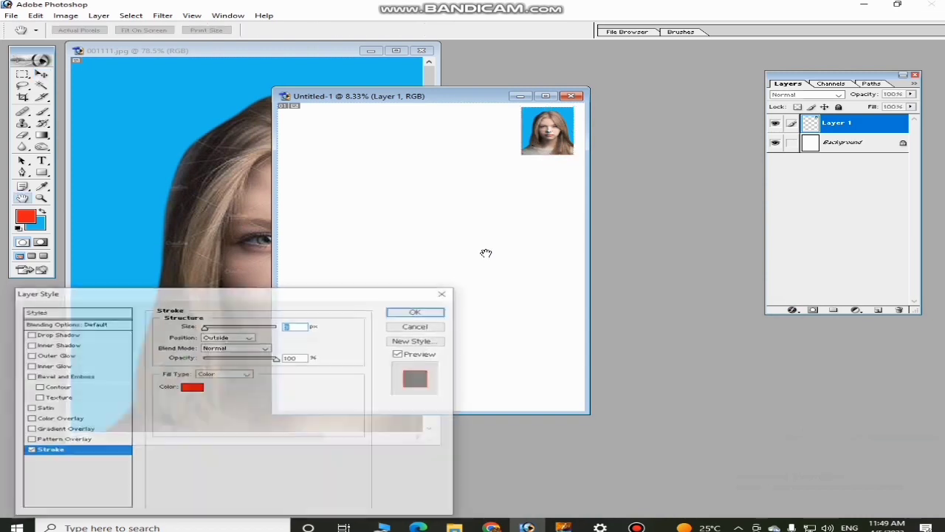
{"action": "type", "text": "5"}
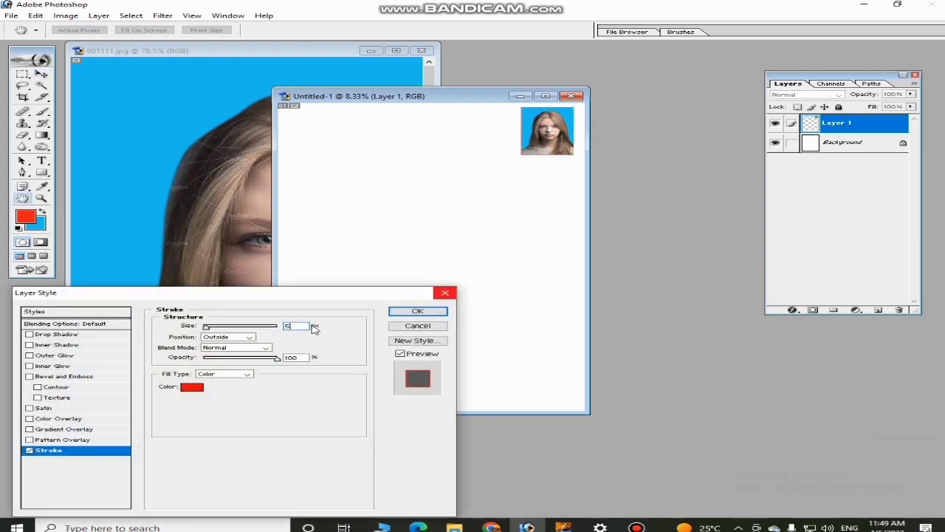
{"action": "left_click", "coordinate": [192, 389]}
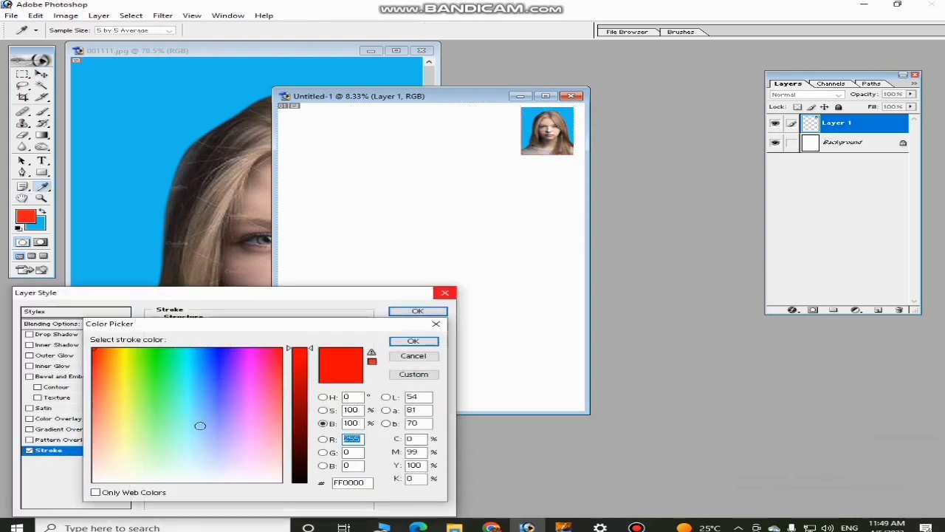
{"action": "left_click", "coordinate": [301, 455]}
{"action": "key", "text": "Return"}
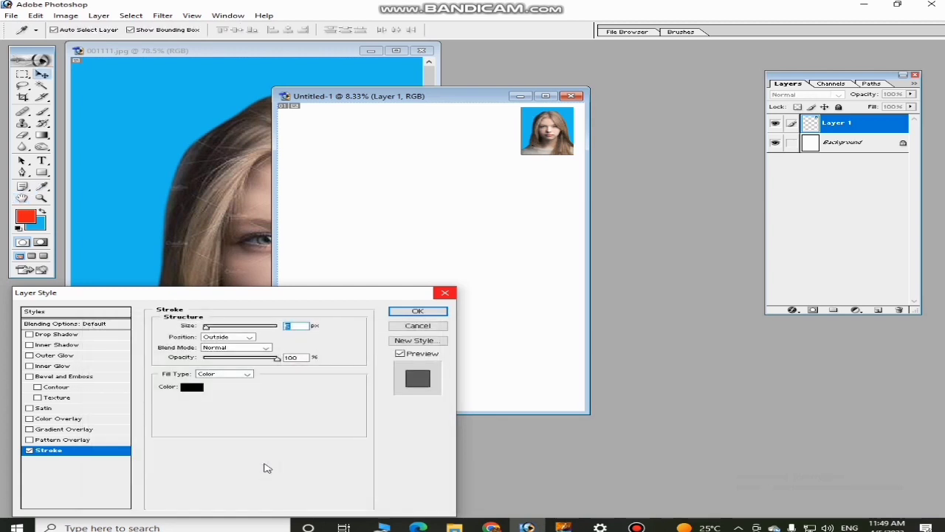
{"action": "key", "text": "Return"}
Build a row of four photos along the page top by duplicating the photo, merging the pair and copying it to the left
{"action": "left_click_drag", "start_coordinate": [545, 144], "coordinate": [487, 145]}
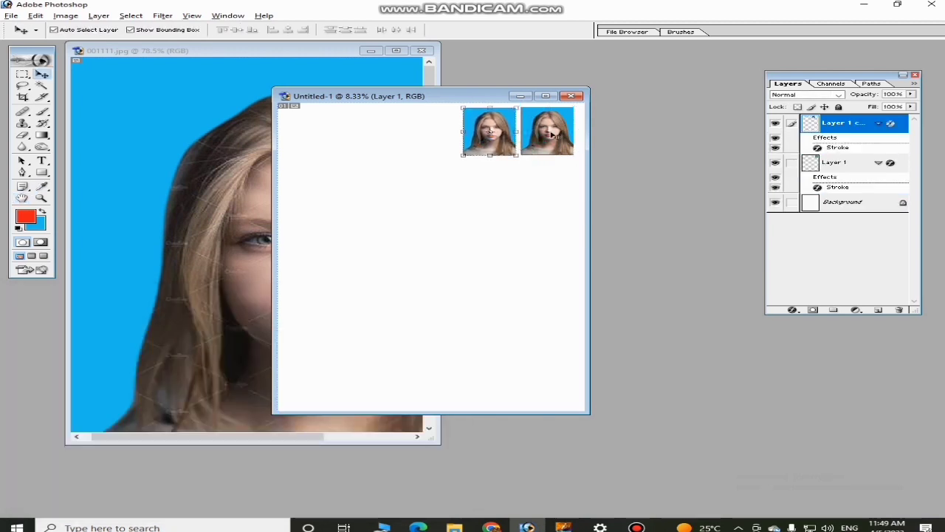
{"action": "left_click", "coordinate": [528, 135], "text": "shift"}
{"action": "key", "text": "ctrl+e"}
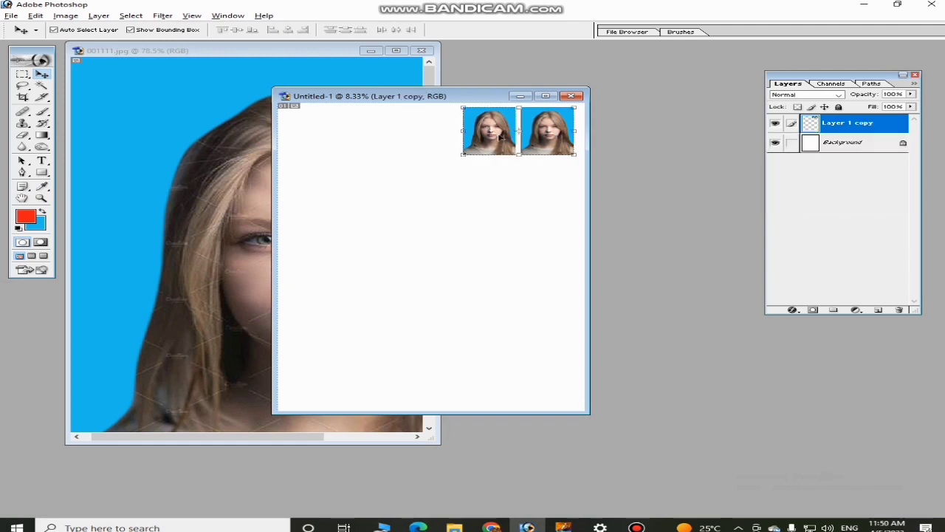
{"action": "left_click_drag", "start_coordinate": [508, 136], "coordinate": [383, 134]}
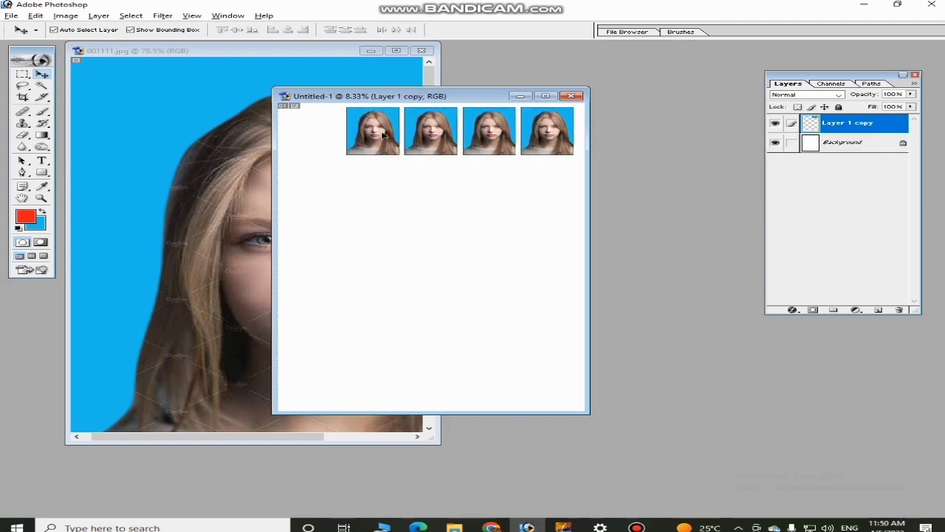
{"action": "left_click", "coordinate": [509, 214]}
{"action": "left_click", "coordinate": [491, 135], "text": "shift"}
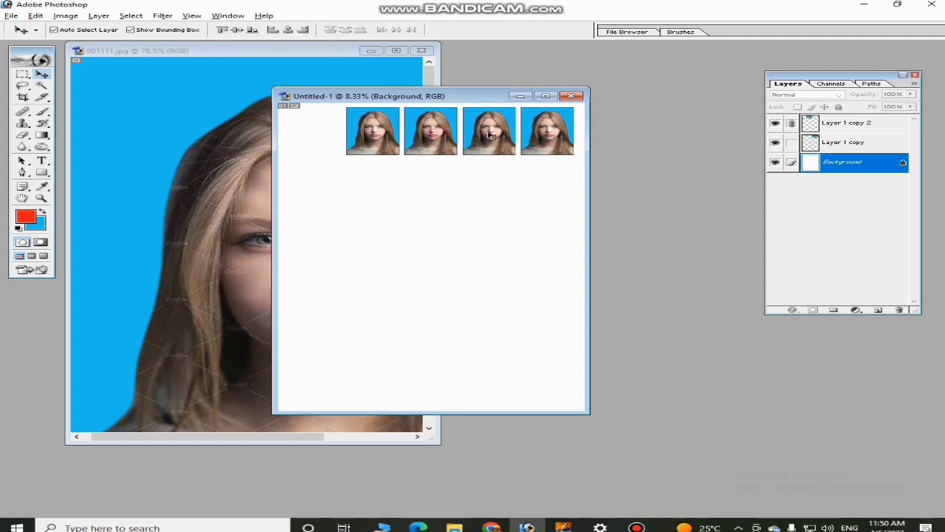
{"action": "left_click", "coordinate": [391, 137]}
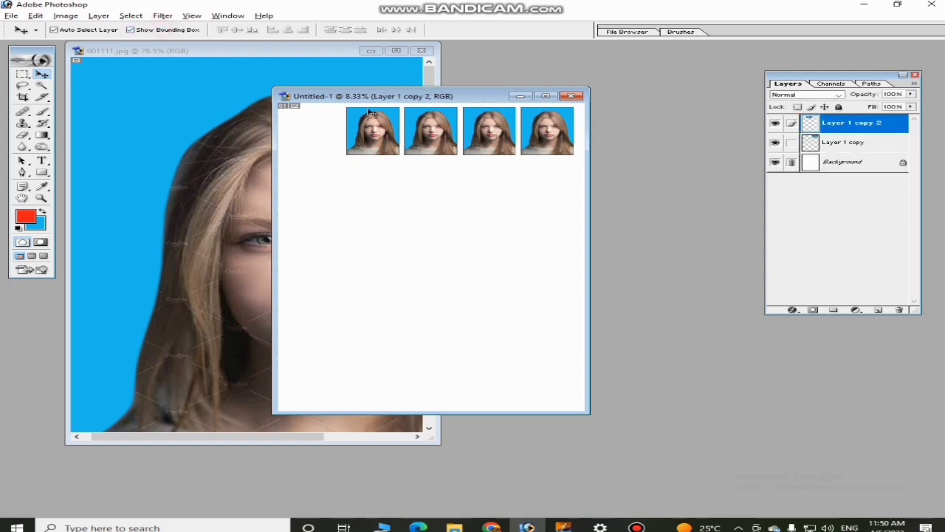
Merge the two photo pairs into one row layer and copy it down the page to make five rows of four
{"action": "left_click", "coordinate": [545, 96]}
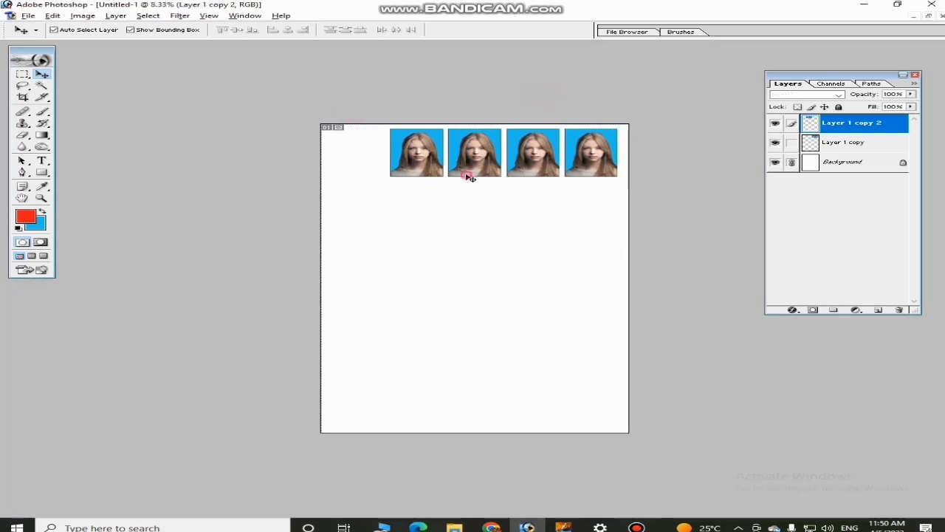
{"action": "left_click", "coordinate": [820, 141]}
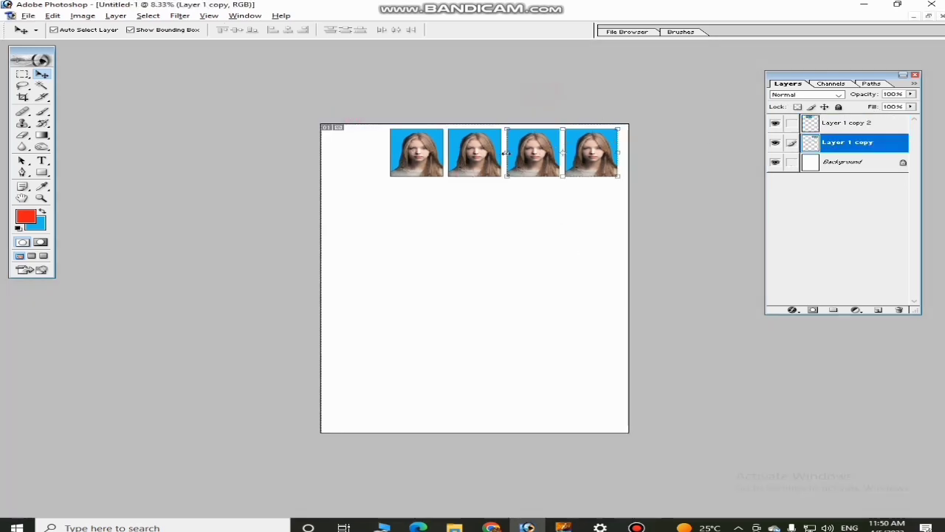
{"action": "left_click", "coordinate": [478, 153], "text": "shift"}
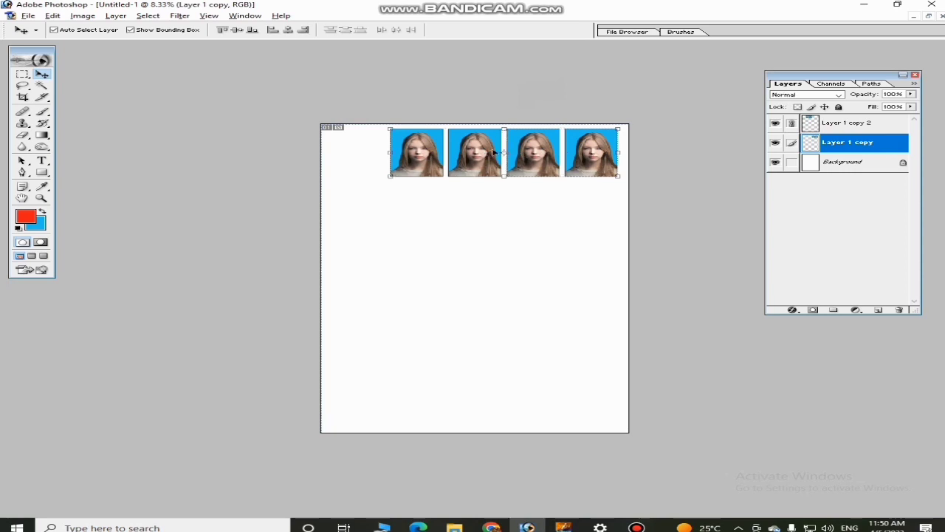
{"action": "key", "text": "ctrl+e"}
{"action": "left_click_drag", "start_coordinate": [533, 151], "coordinate": [535, 342]}
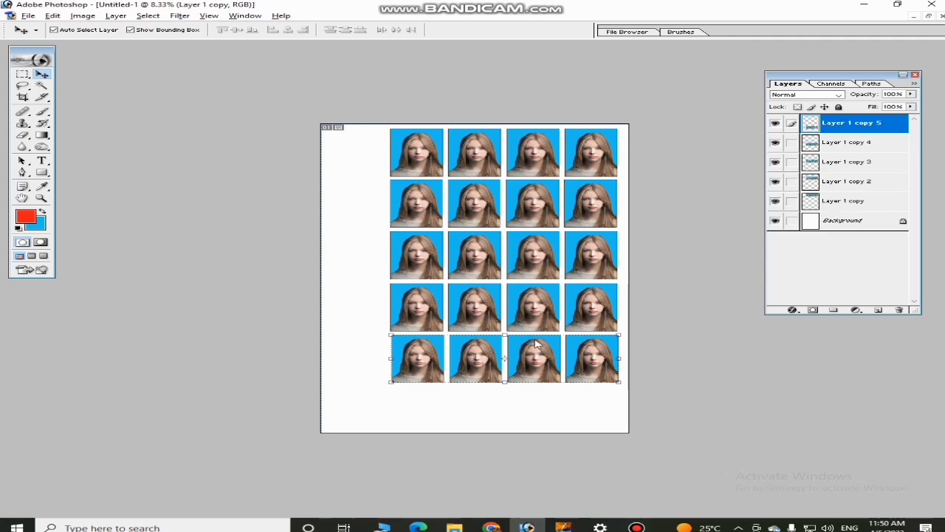
Start printing the photo sheet, accept the clipping, and choose EPSON Universal Print Driver as the printer
{"action": "key", "text": "ctrl+p"}
{"action": "left_click", "coordinate": [674, 137]}
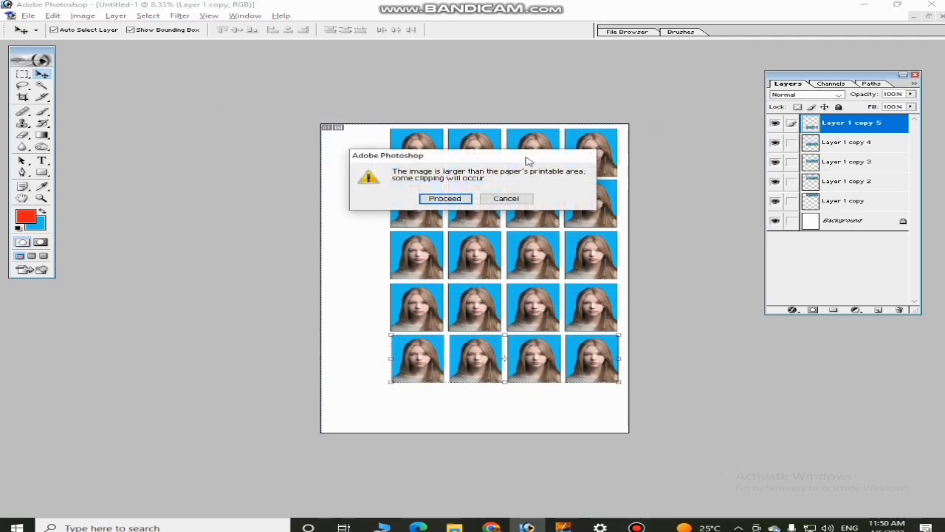
{"action": "left_click", "coordinate": [445, 199]}
{"action": "left_click", "coordinate": [491, 72]}
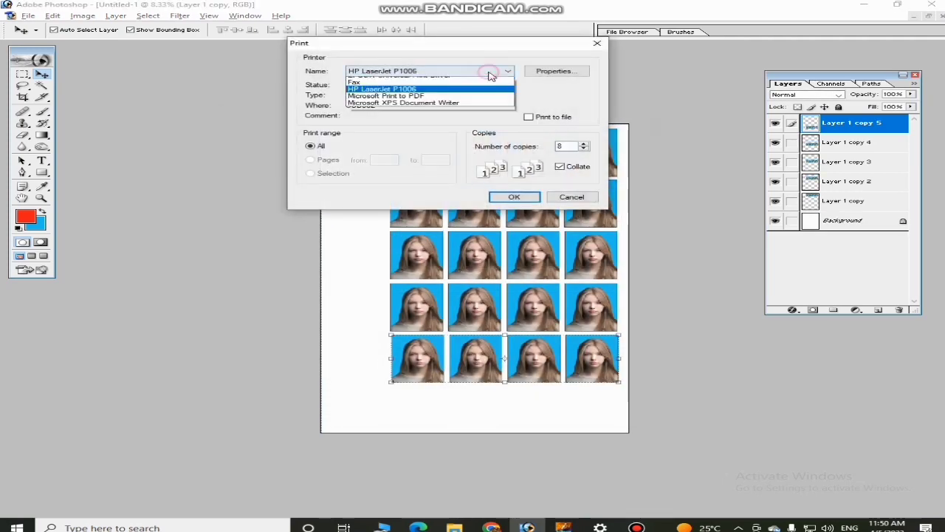
{"action": "left_click", "coordinate": [468, 81]}
Set the printer properties to A4 document size, Premium Photo Paper Glossy and High quality
{"action": "left_click", "coordinate": [557, 71]}
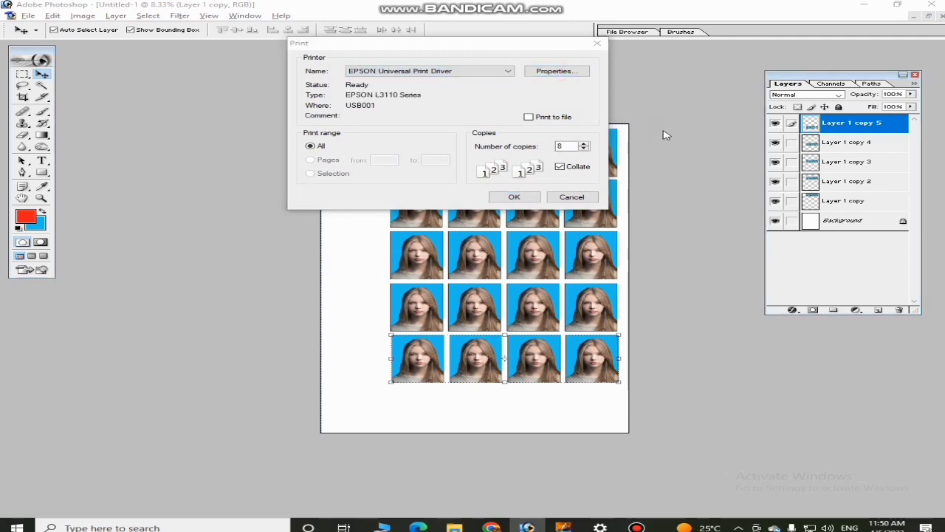
{"action": "left_click", "coordinate": [606, 102]}
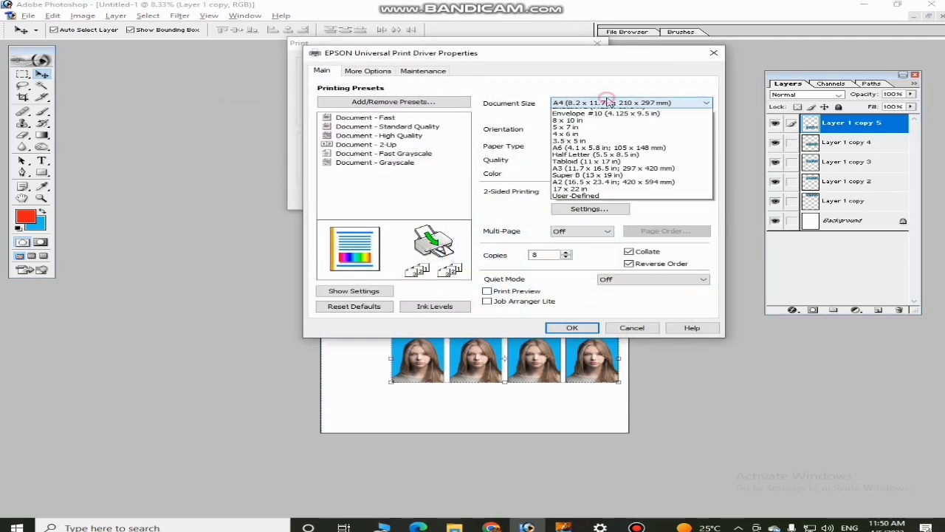
{"action": "left_click", "coordinate": [607, 107]}
{"action": "left_click", "coordinate": [584, 146]}
{"action": "left_click", "coordinate": [583, 182]}
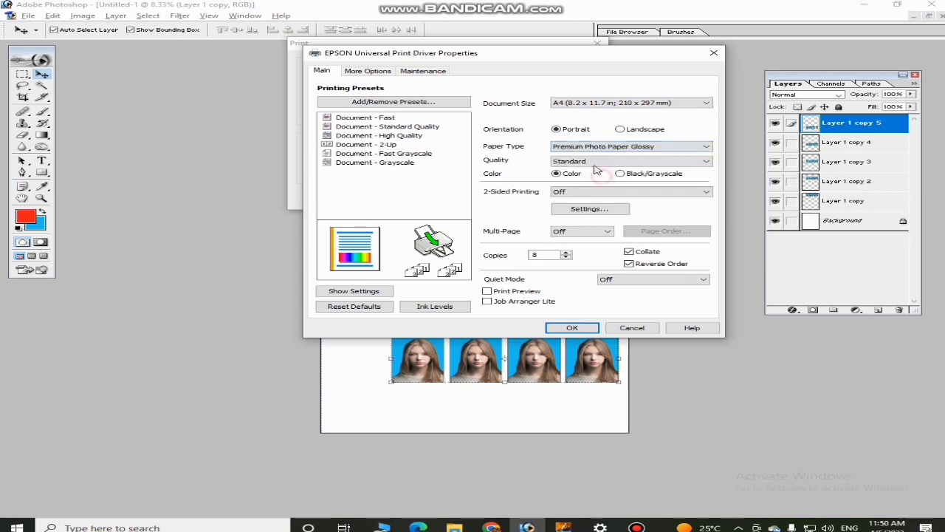
{"action": "left_click", "coordinate": [594, 160]}
{"action": "left_click", "coordinate": [580, 185]}
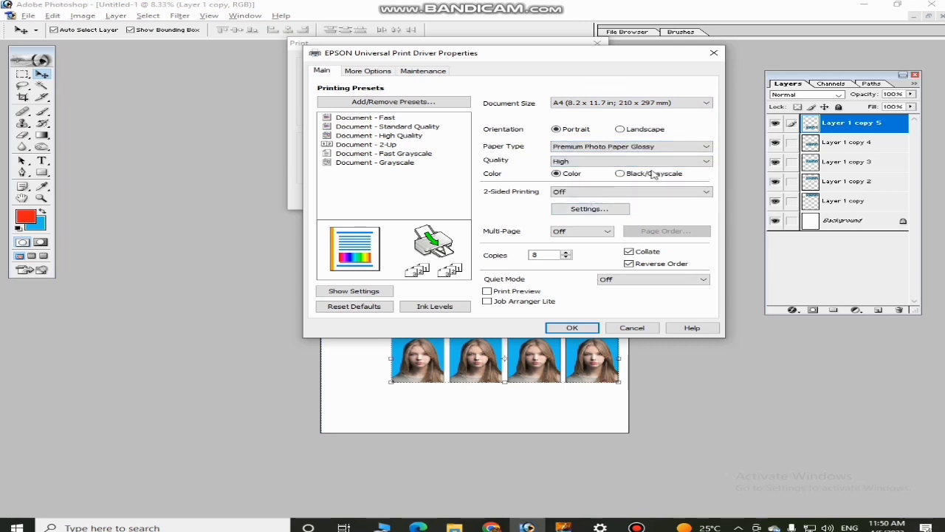
Set the number of copies to 1 and print the photo sheet
{"action": "double_click", "coordinate": [539, 255]}
{"action": "type", "text": "1"}
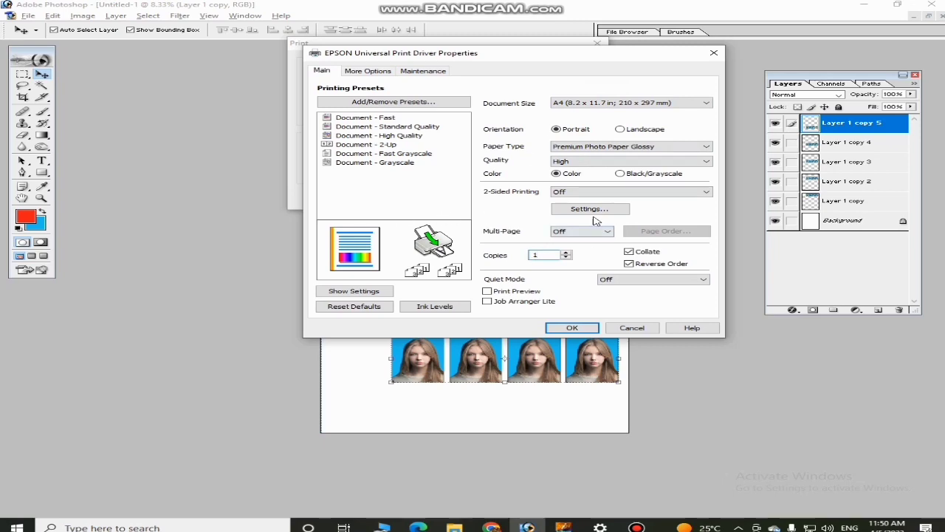
{"action": "left_click", "coordinate": [572, 327]}
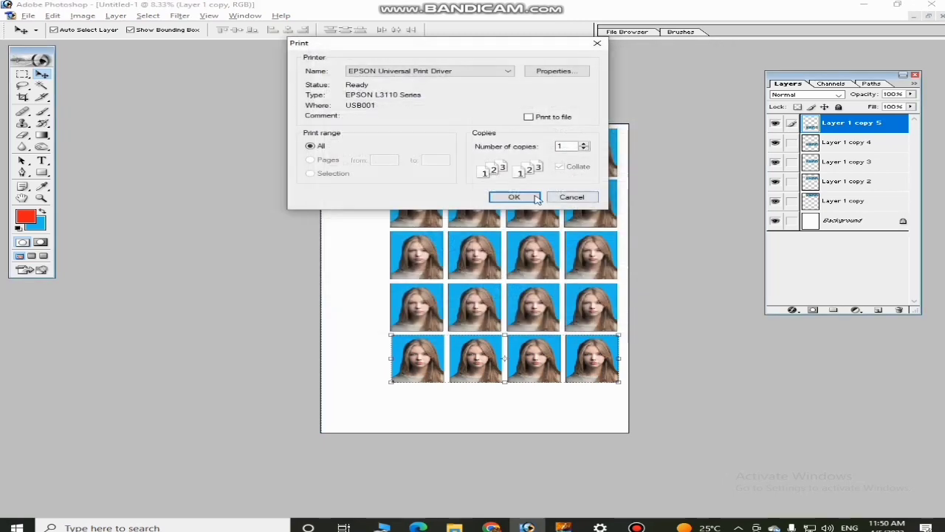
{"action": "left_click", "coordinate": [502, 196]}
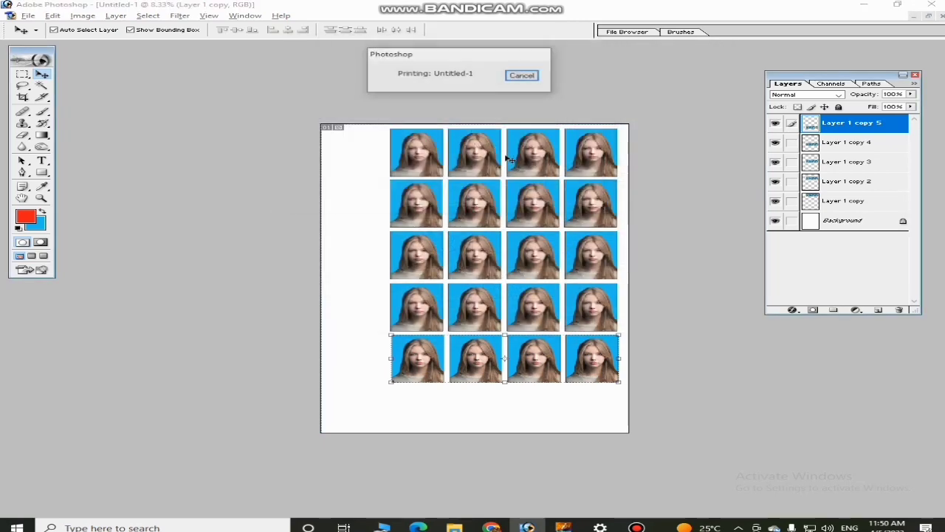